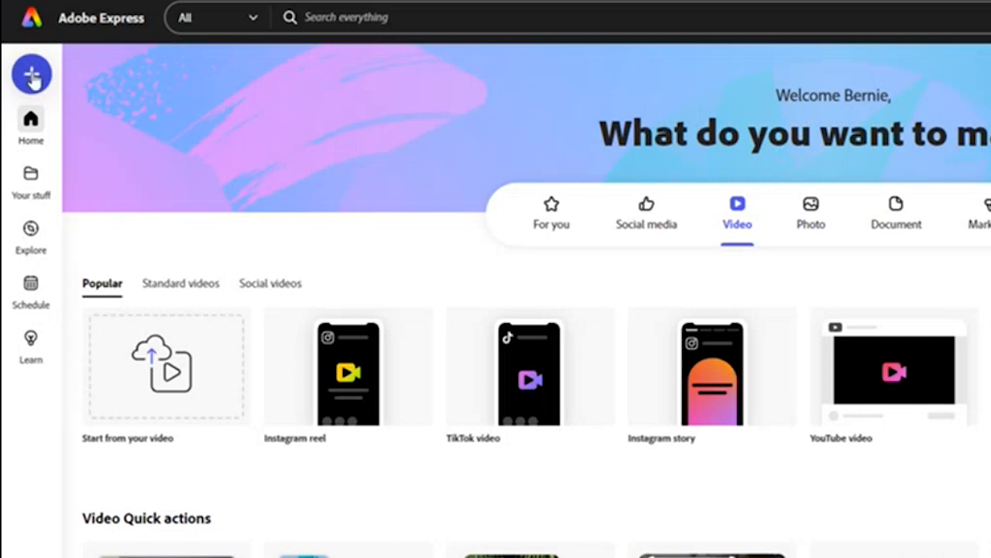
Create a new blank project from the suggested Video size.
{"action": "left_click", "coordinate": [32, 76]}
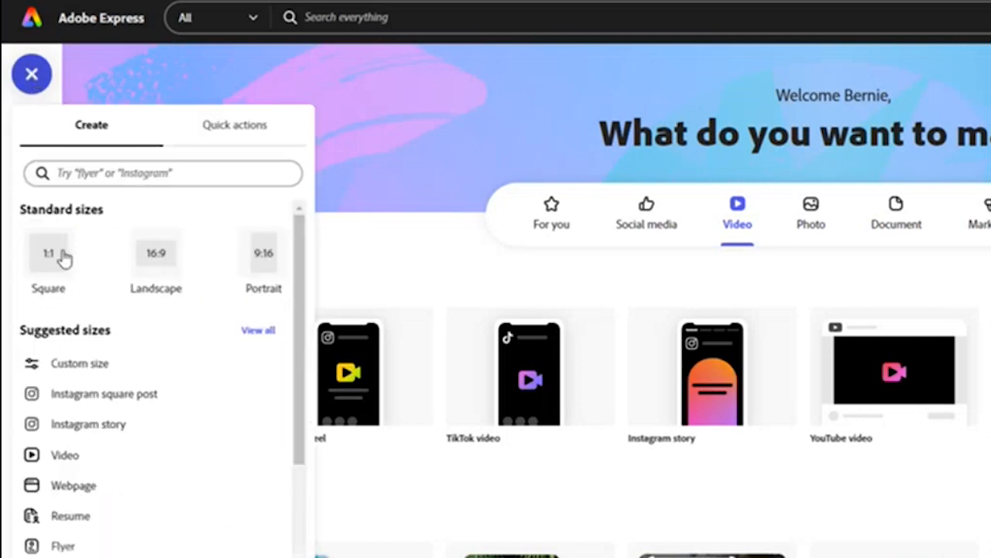
{"action": "scroll", "coordinate": [107, 369], "scroll_direction": "down", "scroll_amount": 2}
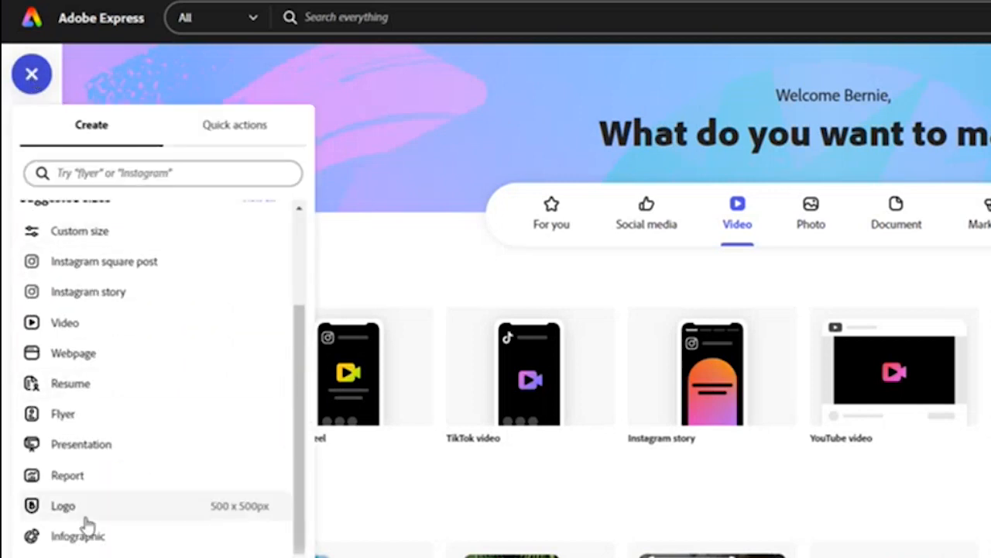
{"action": "left_click", "coordinate": [78, 329]}
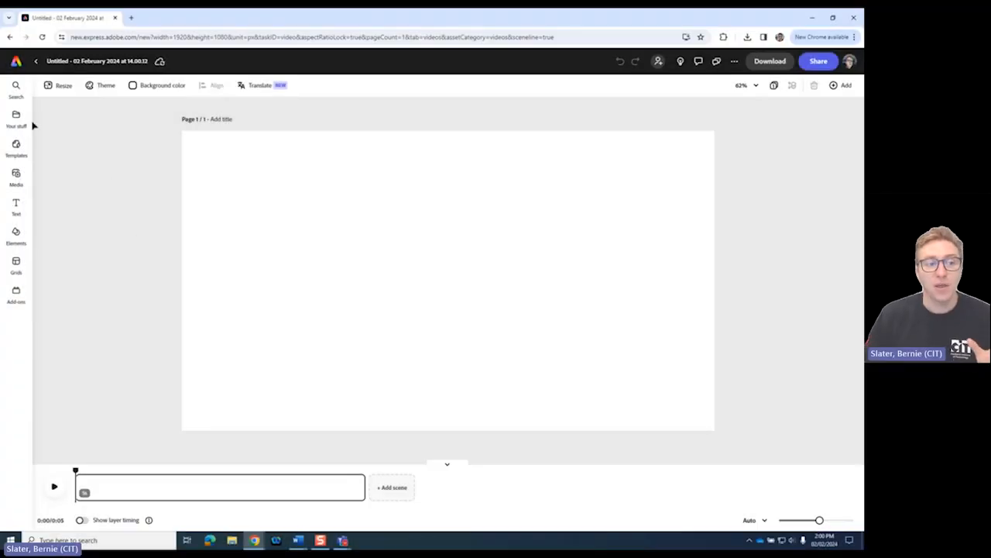
{"action": "mouse_move", "coordinate": [21, 161]}
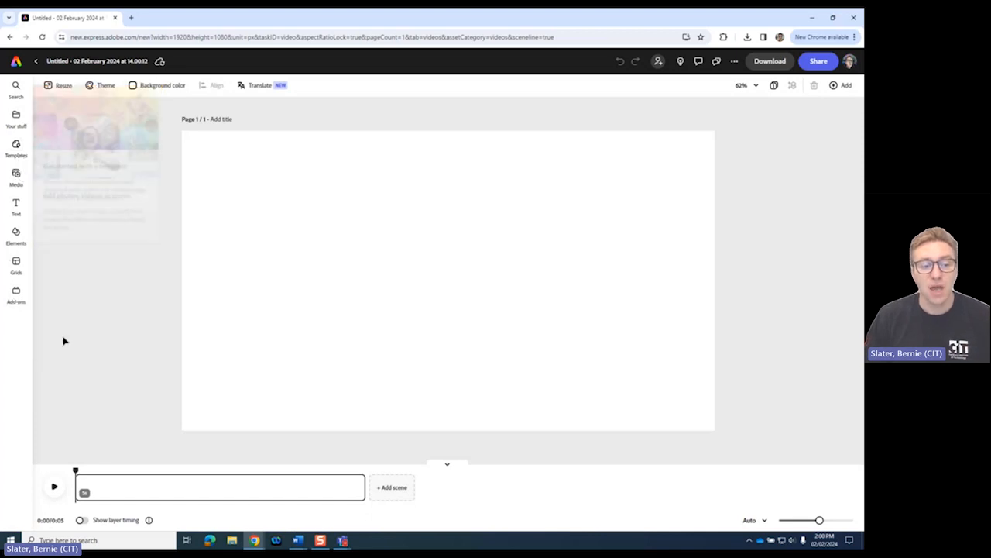
{"action": "left_click", "coordinate": [161, 500]}
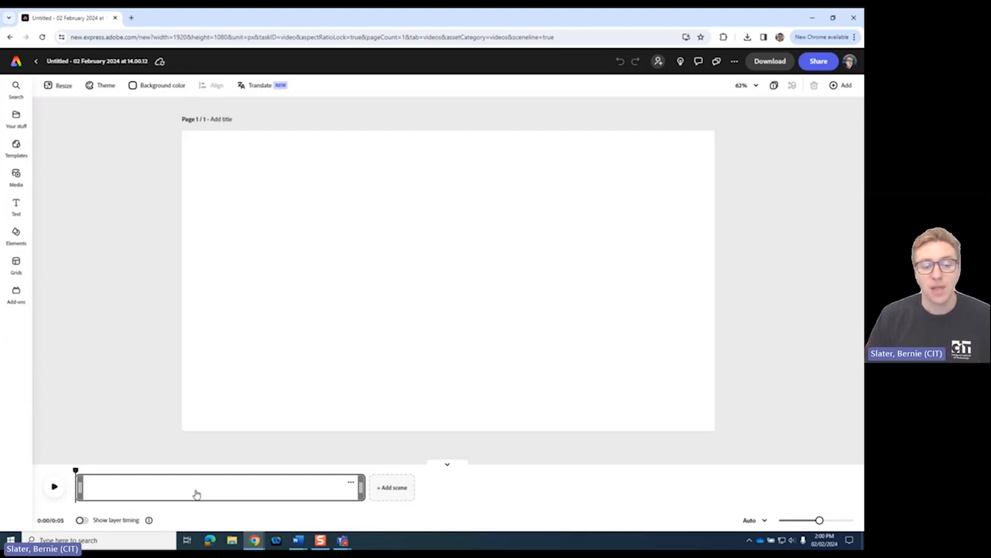
Search the stock videos for "learning" and add the clip with the chalkboard, stacked books, apple and alarm clock to the scene.
{"action": "left_click", "coordinate": [16, 175]}
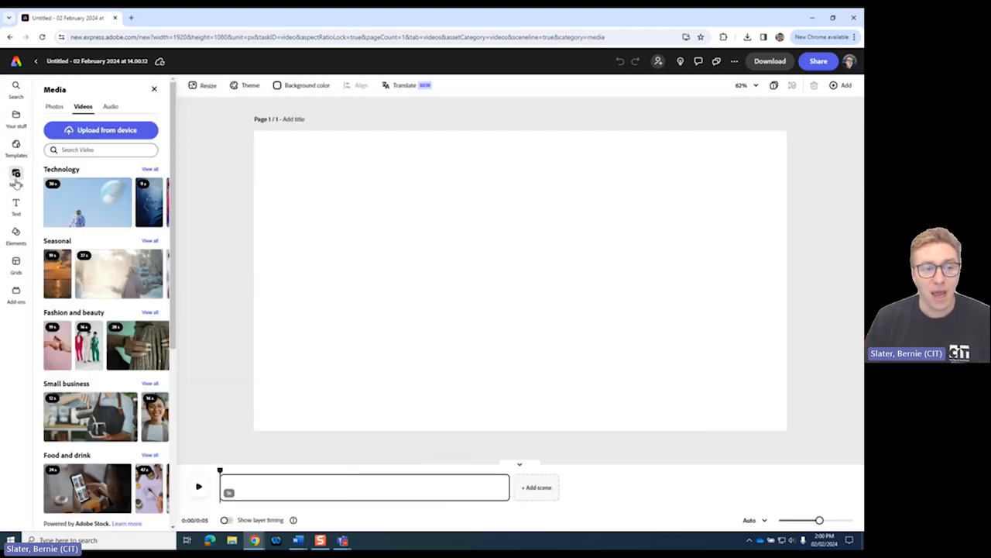
{"action": "left_click", "coordinate": [54, 107]}
{"action": "left_click", "coordinate": [80, 109]}
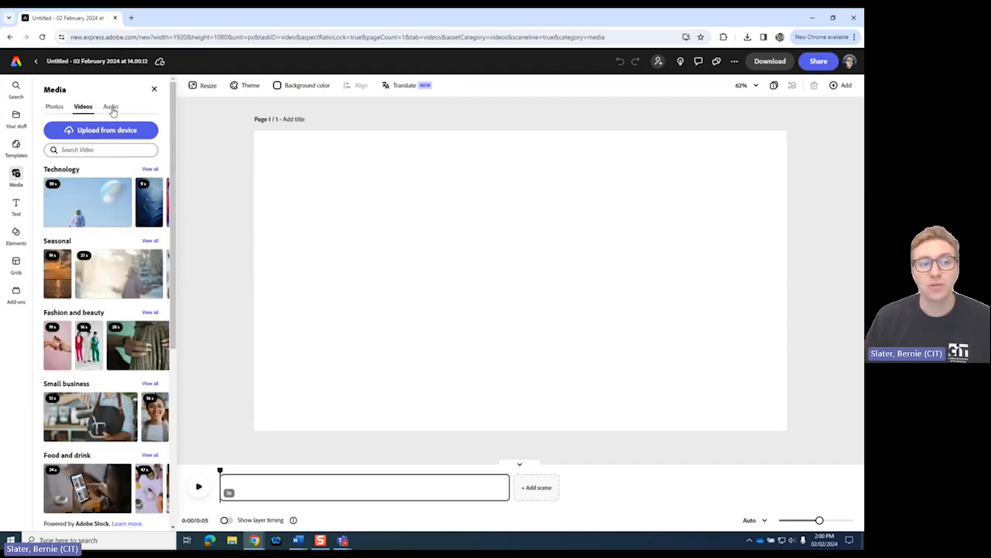
{"action": "left_click", "coordinate": [111, 108]}
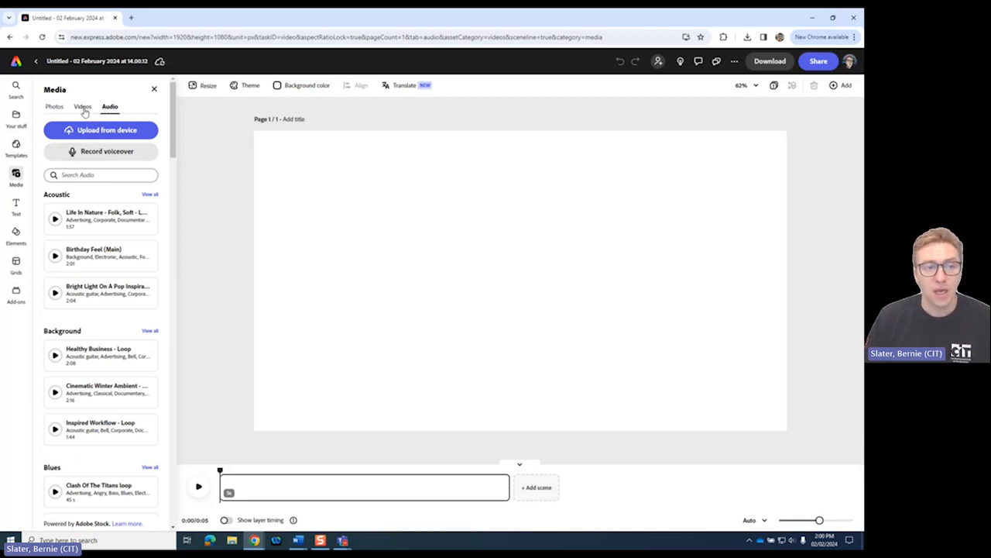
{"action": "left_click", "coordinate": [83, 109]}
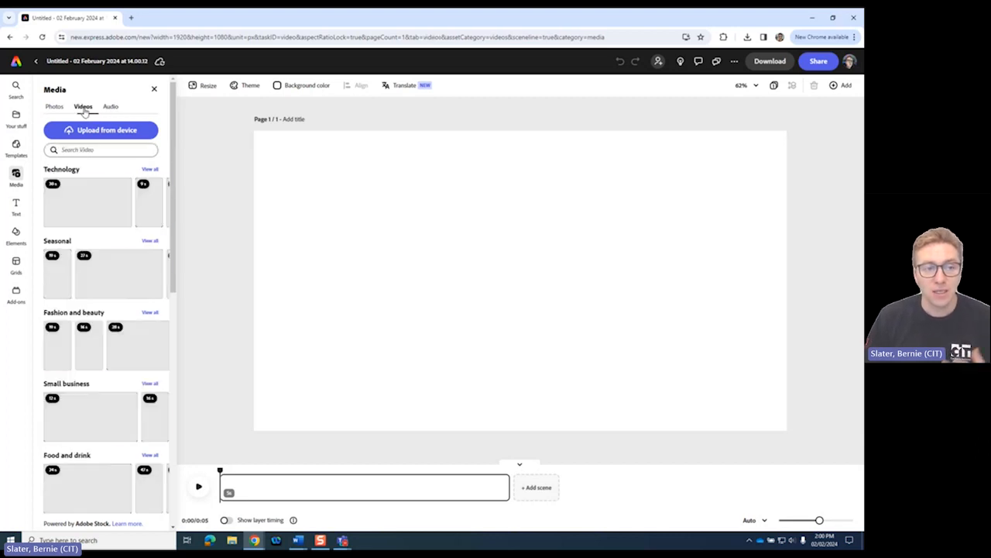
{"action": "left_click", "coordinate": [100, 151]}
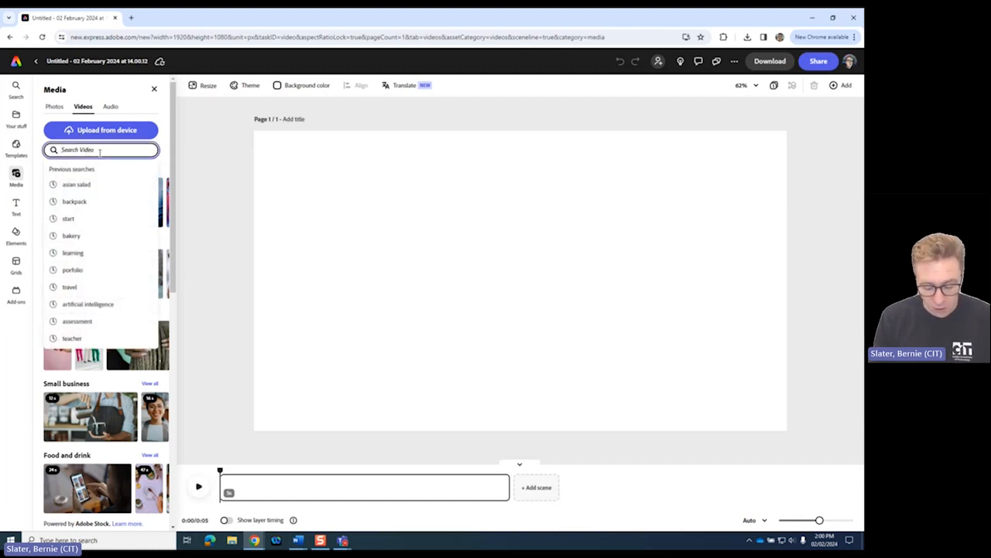
{"action": "type", "text": "learn"}
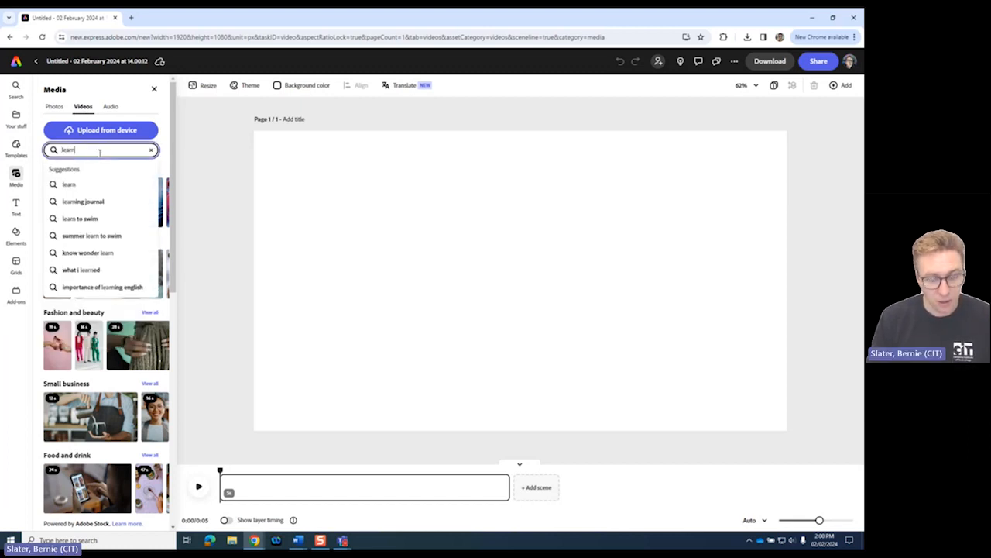
{"action": "type", "text": "ing"}
{"action": "key", "text": "Return"}
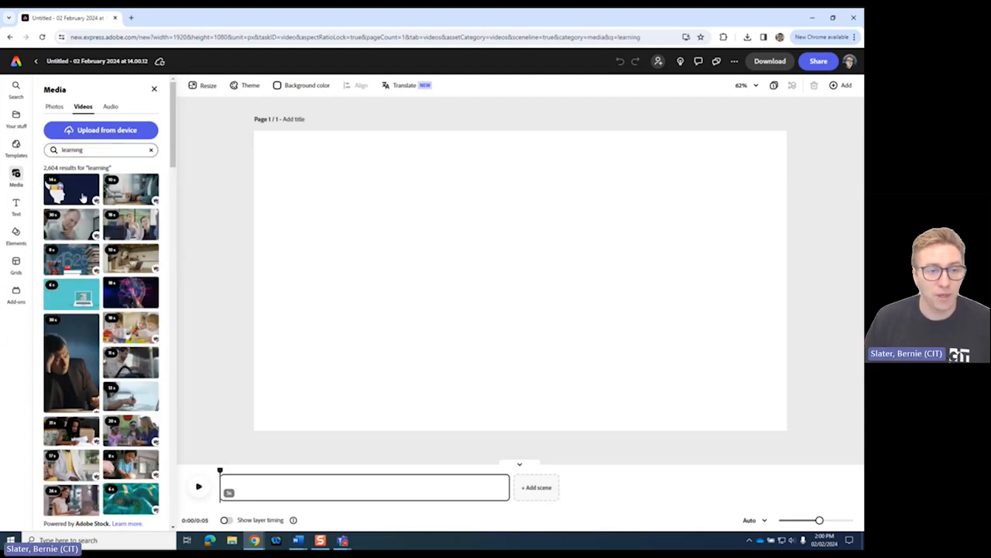
{"action": "left_click", "coordinate": [74, 265]}
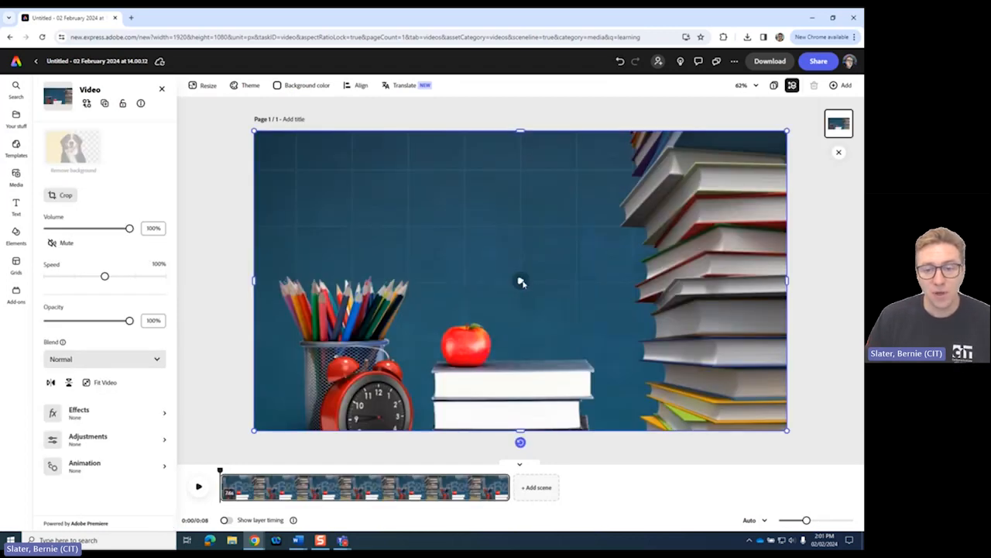
Preview the added chalkboard clip on the canvas, deselect it and close the media library.
{"action": "left_click", "coordinate": [521, 282]}
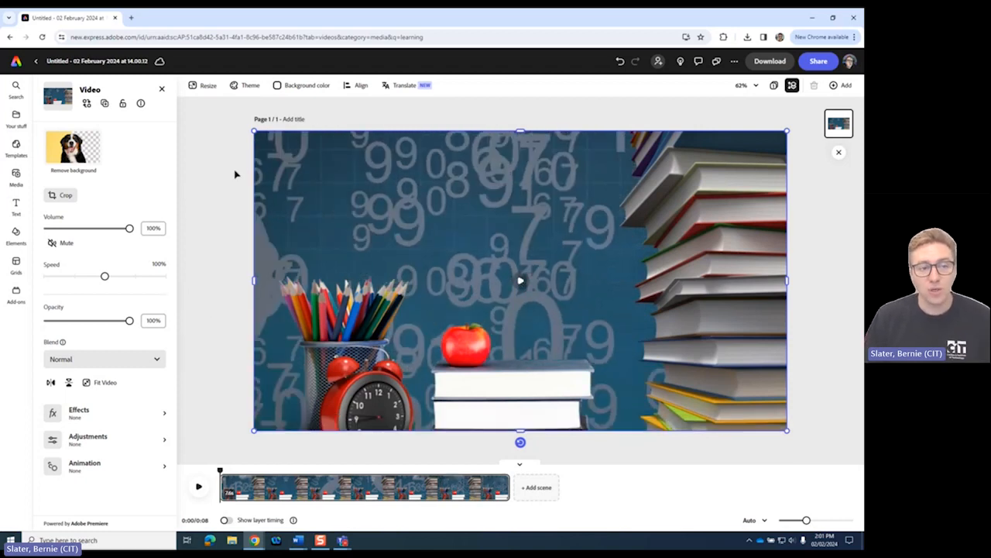
{"action": "left_click", "coordinate": [189, 134]}
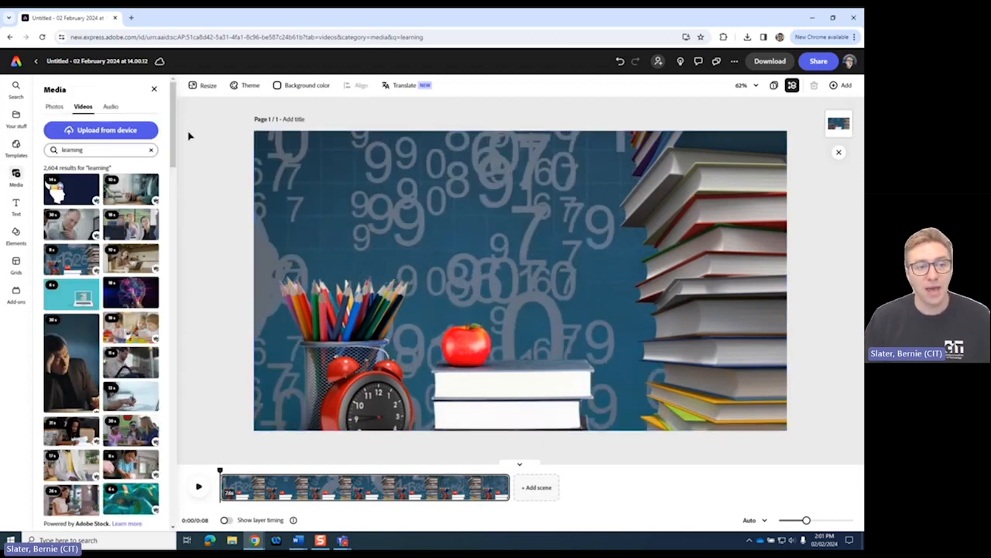
{"action": "left_click", "coordinate": [153, 88]}
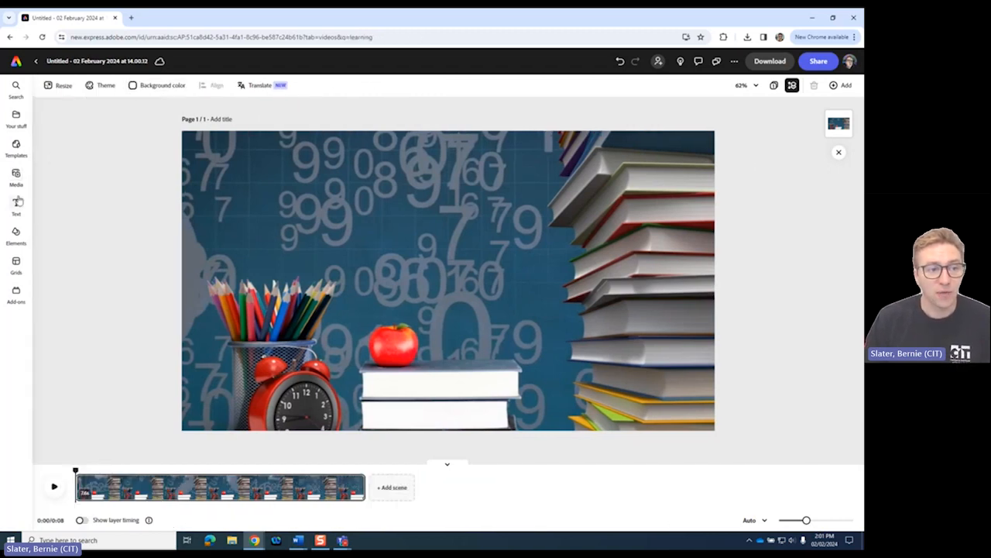
Upload the seated portrait photo from the Adobe Express workshop 23 folder into the scene.
{"action": "left_click", "coordinate": [15, 175]}
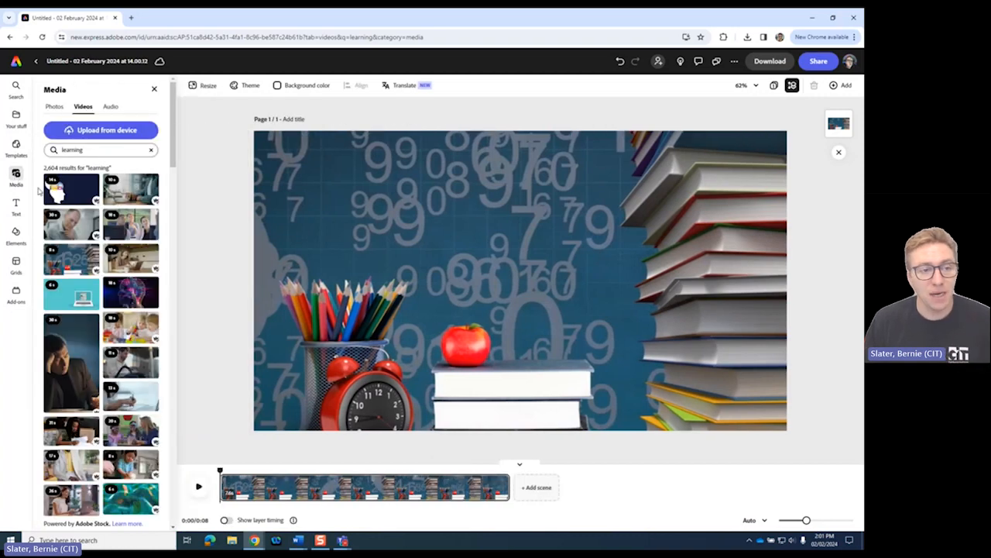
{"action": "left_click", "coordinate": [117, 132]}
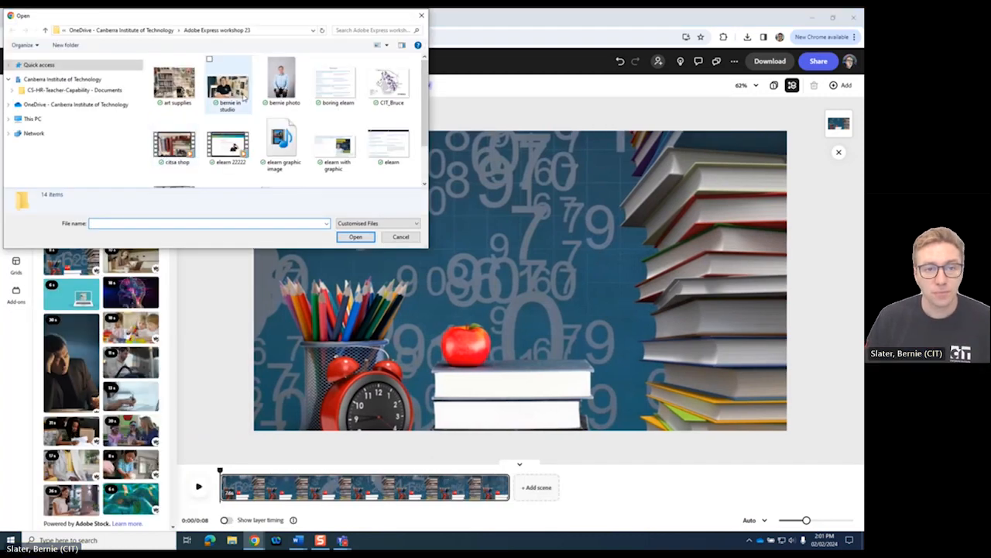
{"action": "left_click", "coordinate": [281, 79]}
{"action": "left_click", "coordinate": [354, 236]}
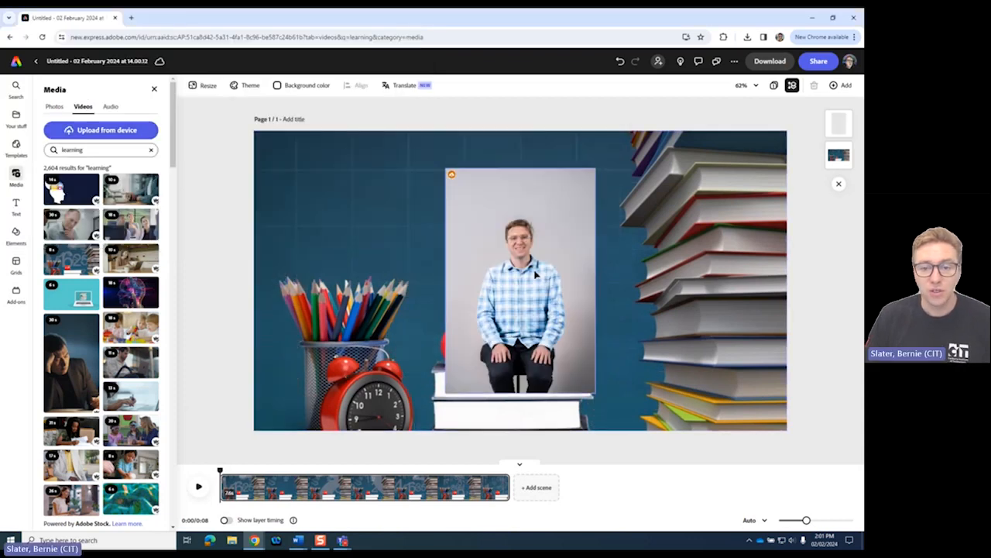
Enlarge the portrait photo, position it in the left half of the scene from the torso up, and remove its background.
{"action": "left_click", "coordinate": [532, 288]}
{"action": "left_click_drag", "start_coordinate": [532, 288], "coordinate": [383, 303]}
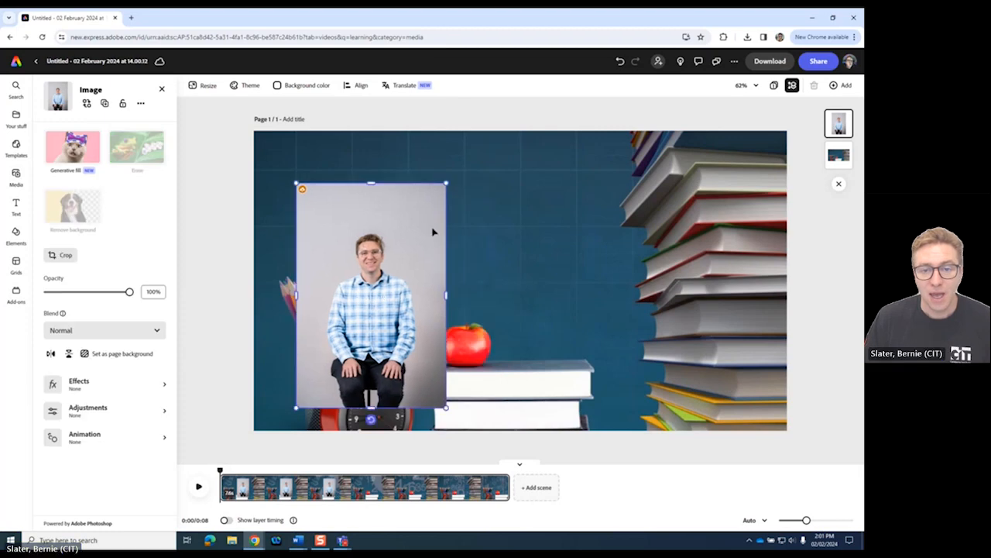
{"action": "left_click_drag", "start_coordinate": [446, 188], "coordinate": [562, 96]}
{"action": "left_click_drag", "start_coordinate": [462, 224], "coordinate": [409, 351]}
{"action": "left_click_drag", "start_coordinate": [507, 135], "coordinate": [587, 81]}
{"action": "left_click_drag", "start_coordinate": [497, 202], "coordinate": [483, 222]}
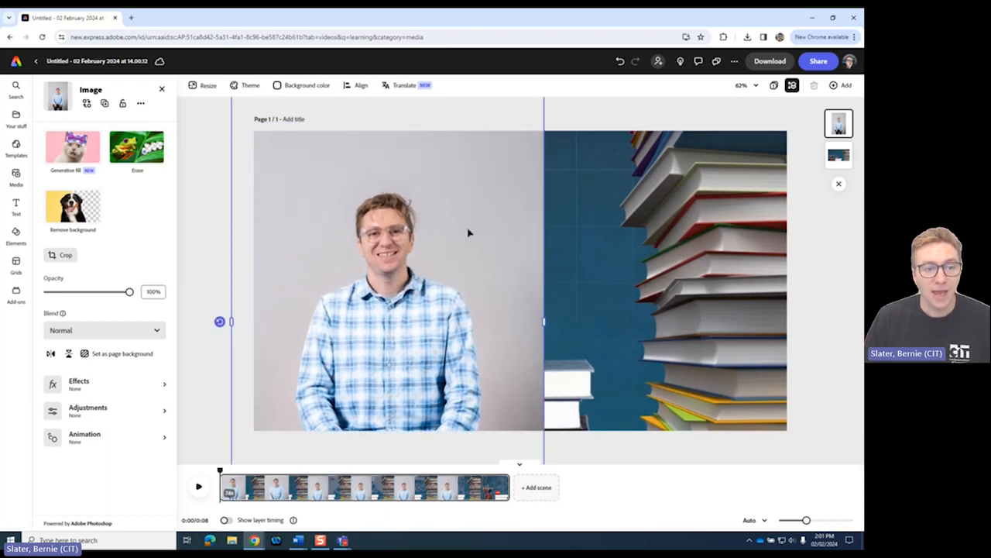
{"action": "left_click", "coordinate": [74, 207]}
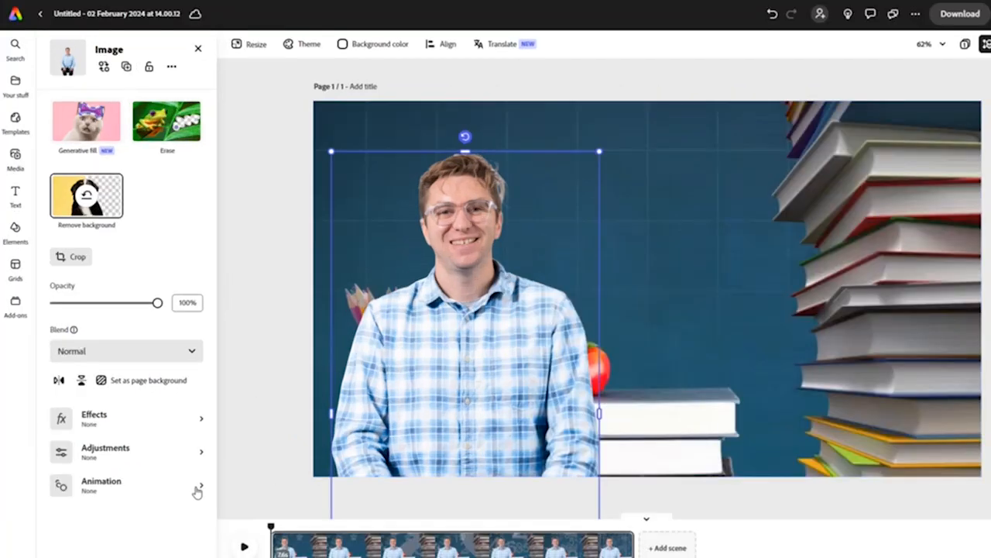
Apply the Slide entrance animation to the portrait cutout.
{"action": "left_click", "coordinate": [197, 488]}
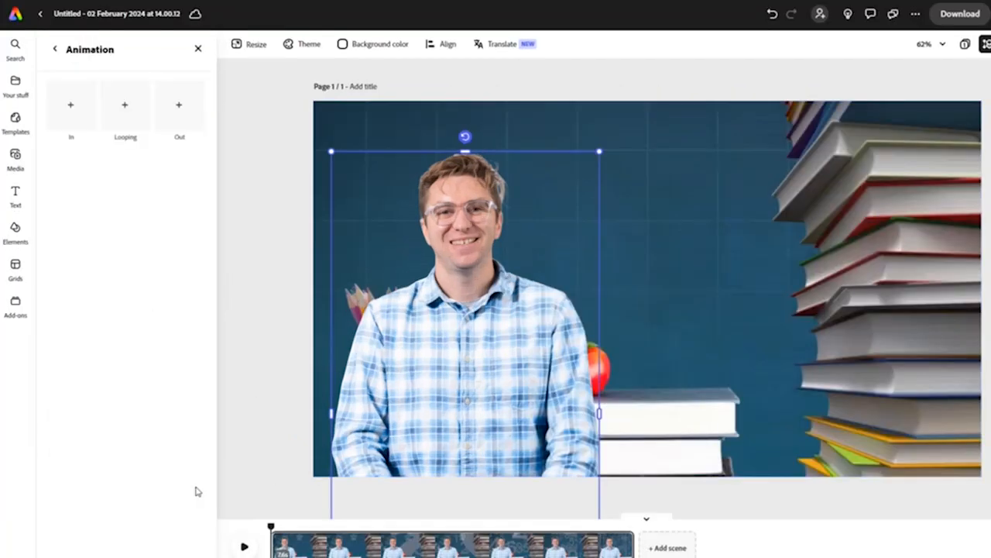
{"action": "left_click", "coordinate": [73, 106]}
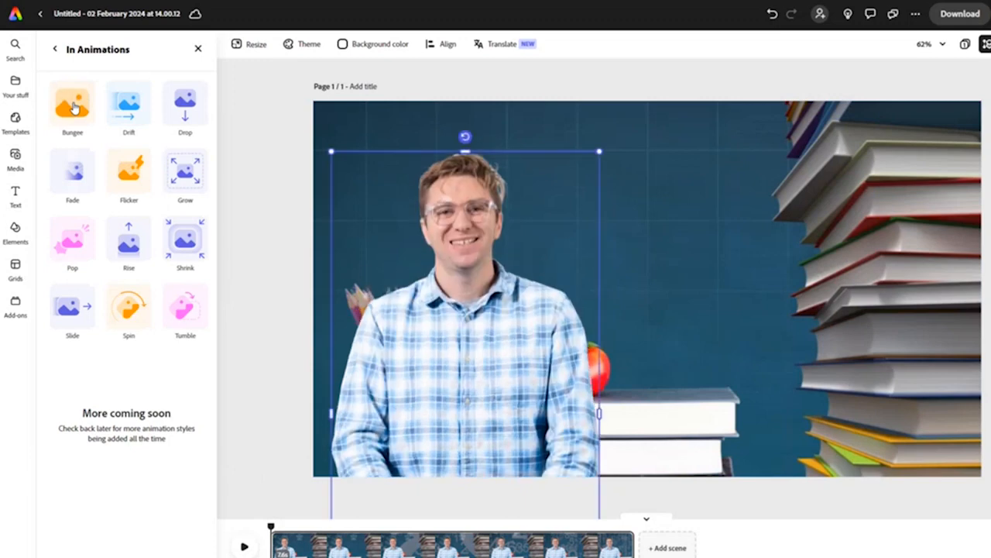
{"action": "left_click", "coordinate": [73, 307]}
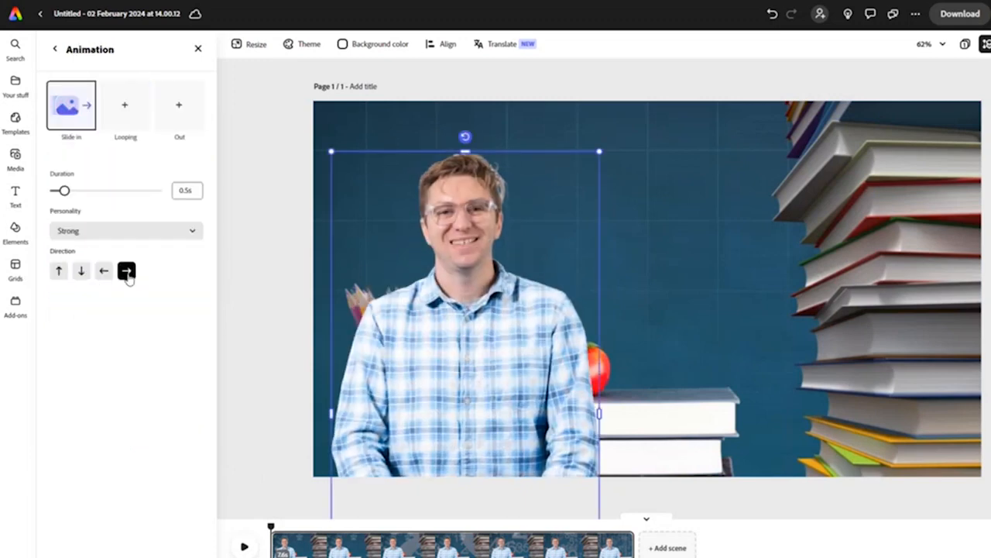
Add a Breathe looping animation to the portrait with speed 10 and intensity 1.
{"action": "left_click", "coordinate": [126, 116]}
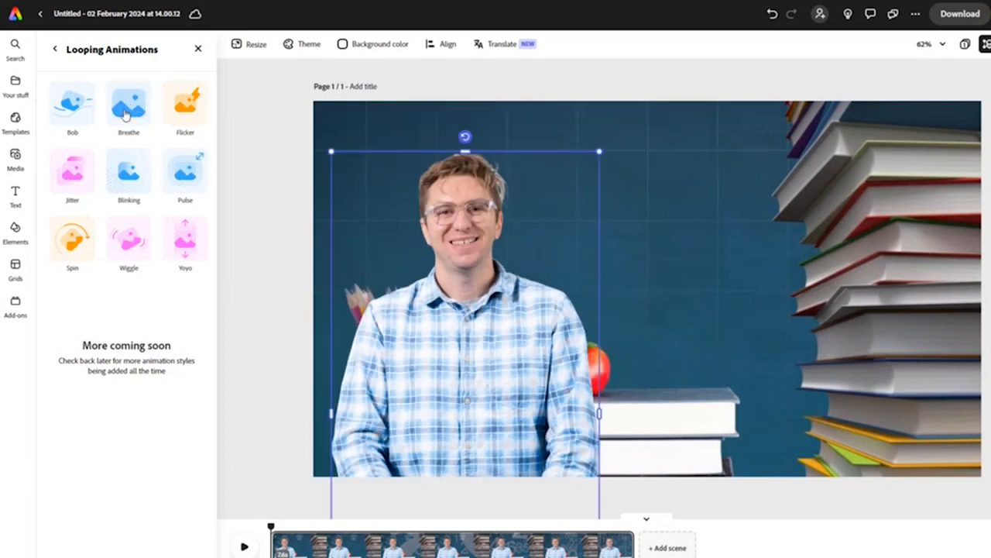
{"action": "left_click", "coordinate": [125, 114]}
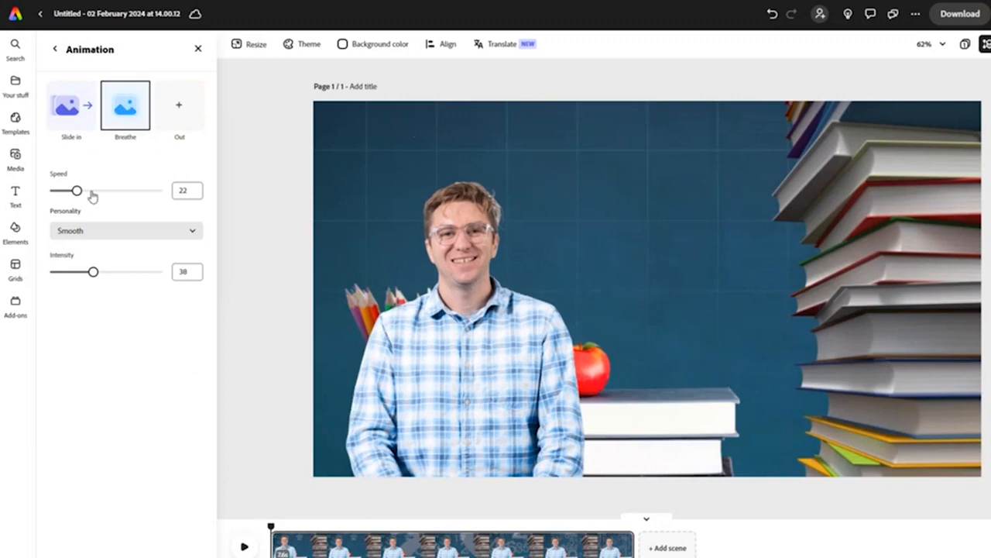
{"action": "left_click_drag", "start_coordinate": [80, 192], "coordinate": [64, 191]}
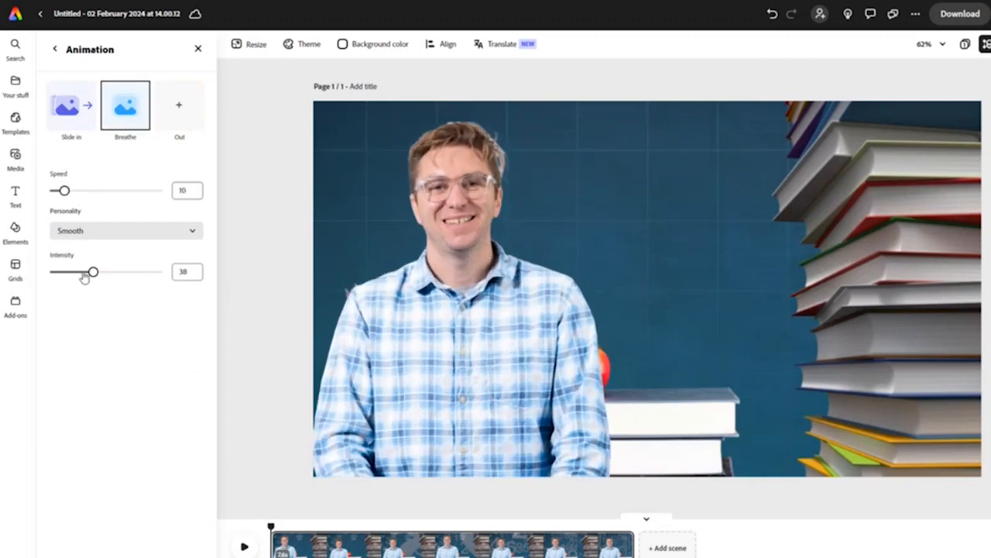
{"action": "left_click_drag", "start_coordinate": [78, 277], "coordinate": [50, 278]}
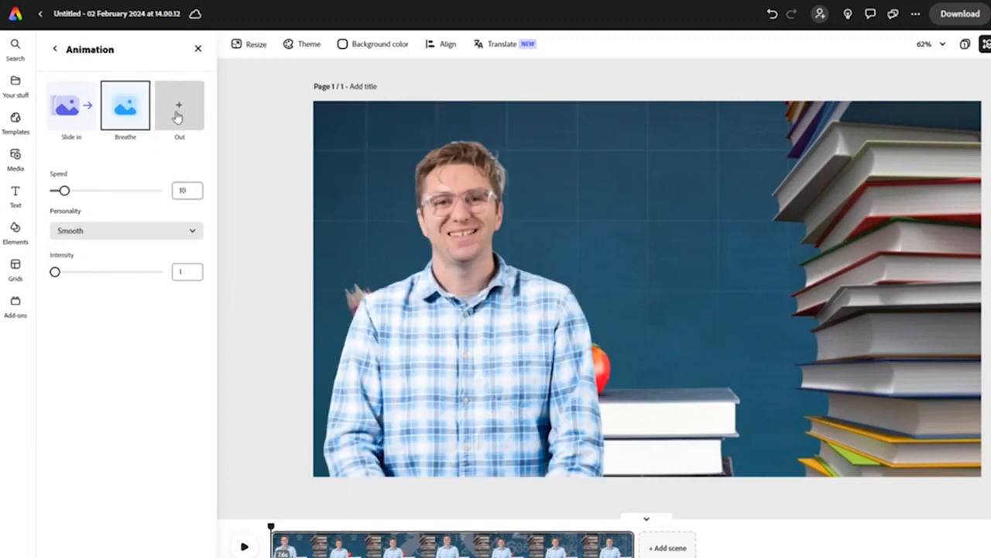
Add a Slide exit animation to the portrait with its direction set to left, and play the scene to check the animations.
{"action": "left_click", "coordinate": [177, 116]}
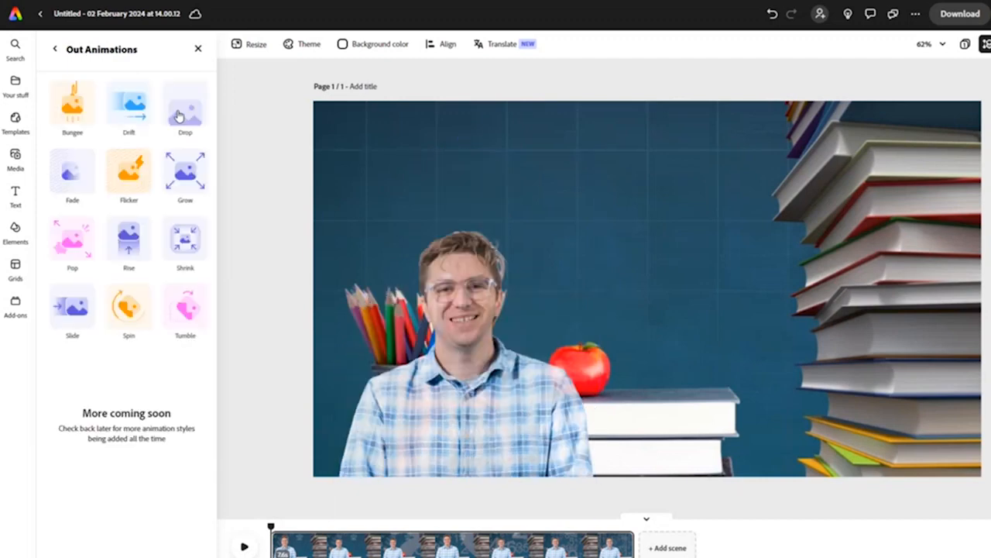
{"action": "left_click", "coordinate": [85, 310]}
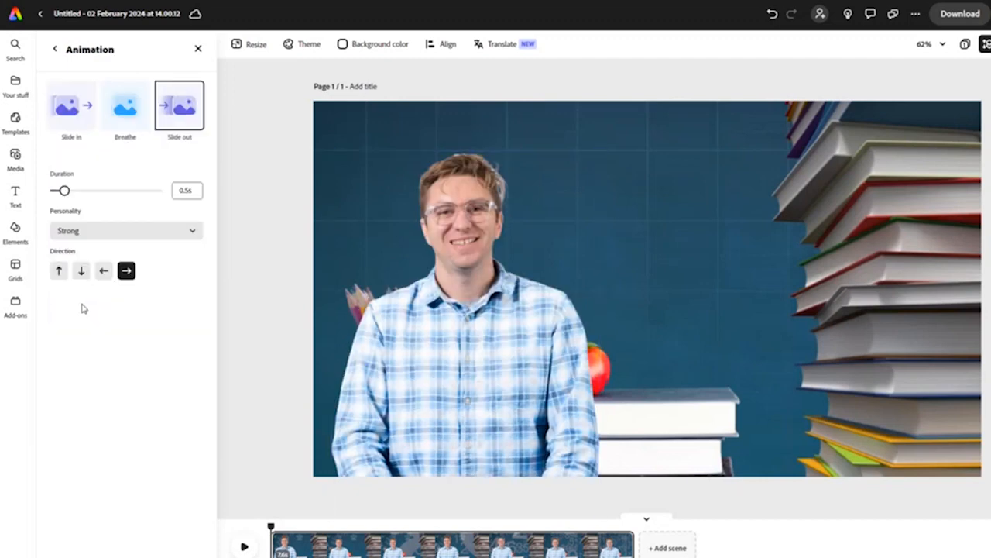
{"action": "left_click", "coordinate": [104, 271]}
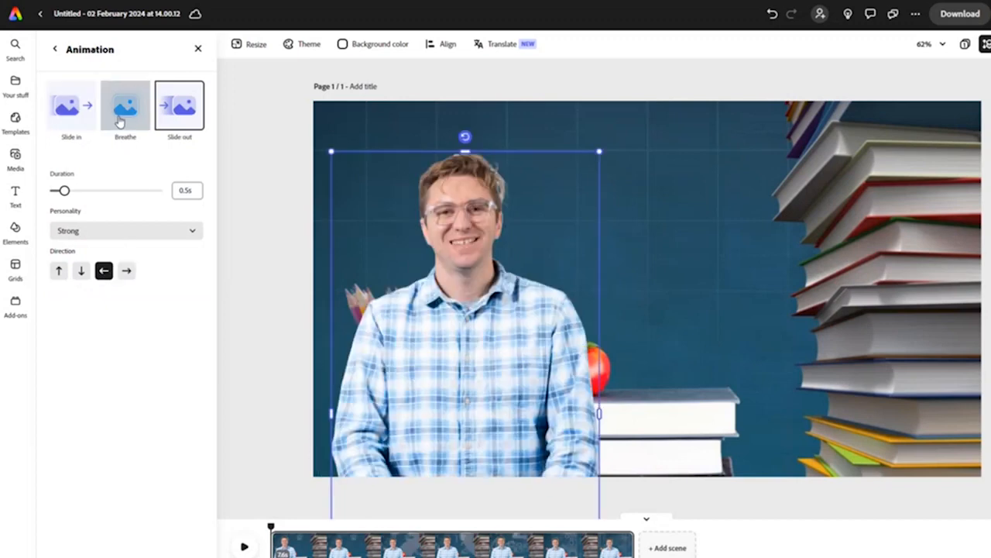
{"action": "mouse_move", "coordinate": [174, 131]}
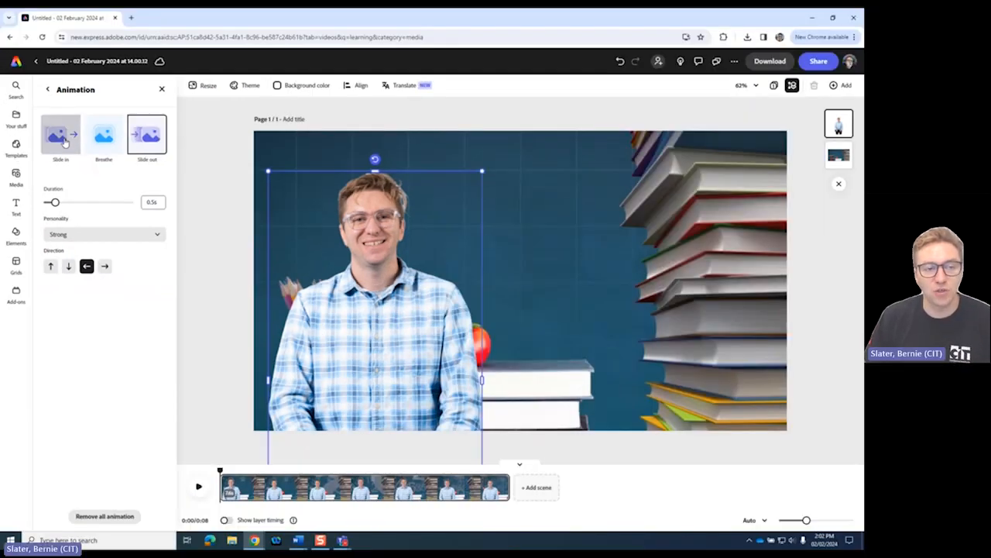
{"action": "left_click", "coordinate": [198, 487]}
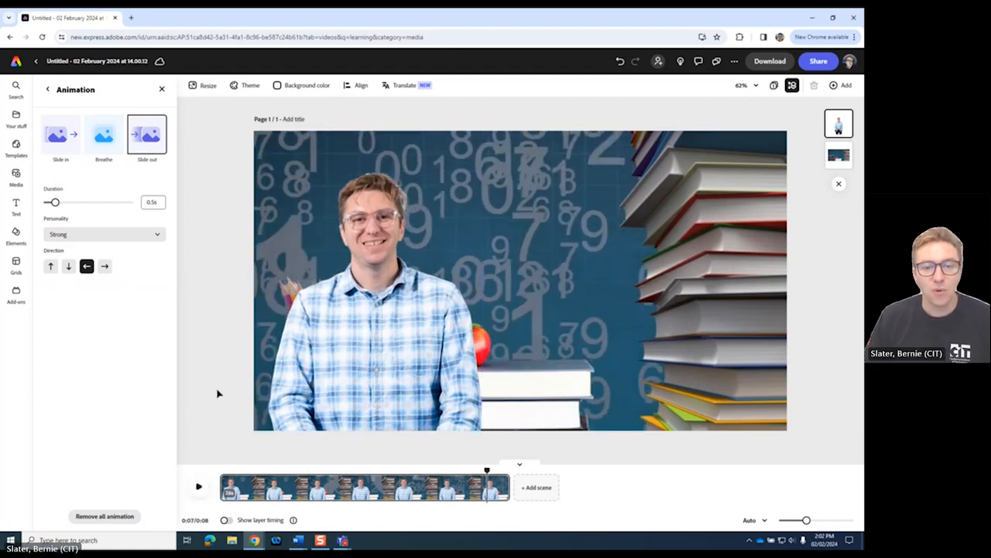
{"action": "left_click", "coordinate": [217, 393]}
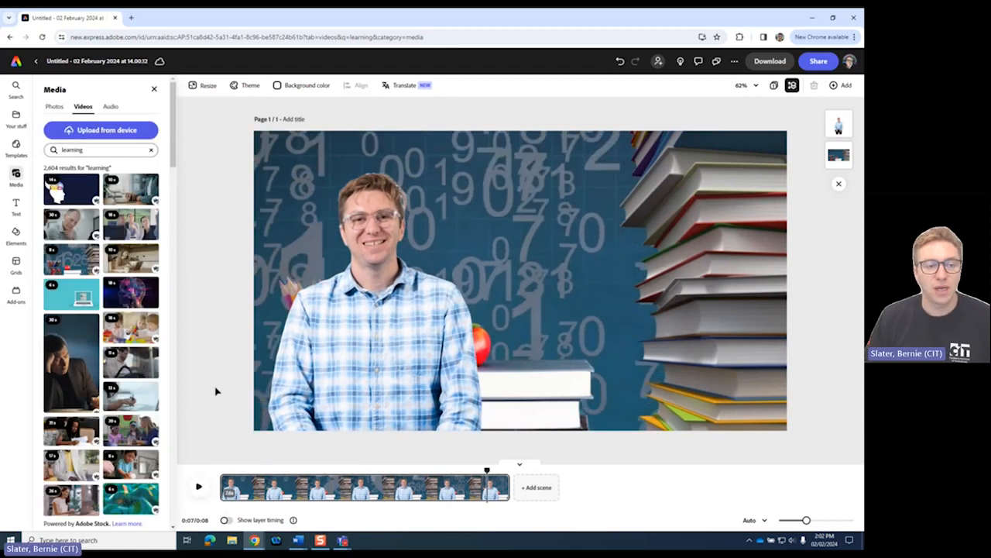
Add a text box to the scene reading "Welcome to Designing Learning".
{"action": "left_click", "coordinate": [16, 205]}
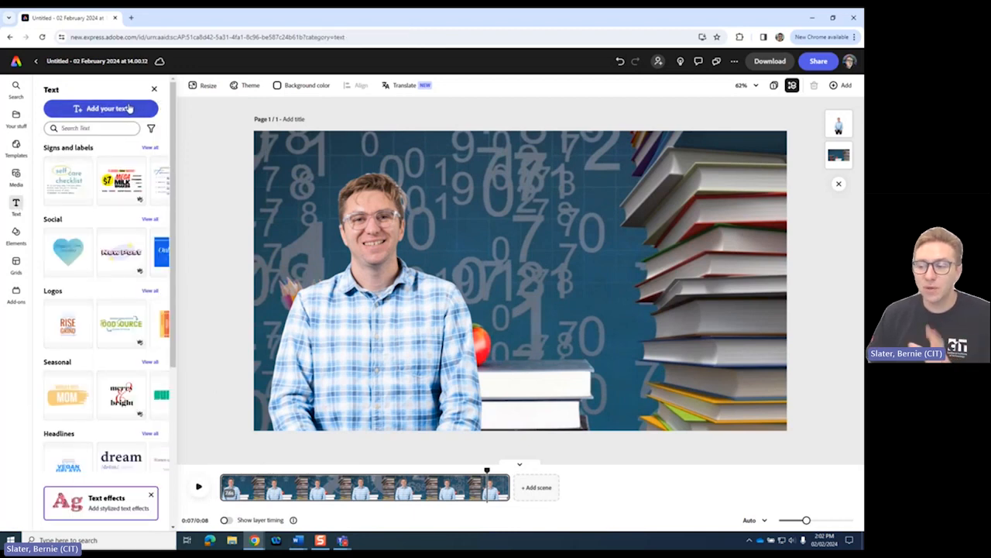
{"action": "left_click", "coordinate": [128, 110]}
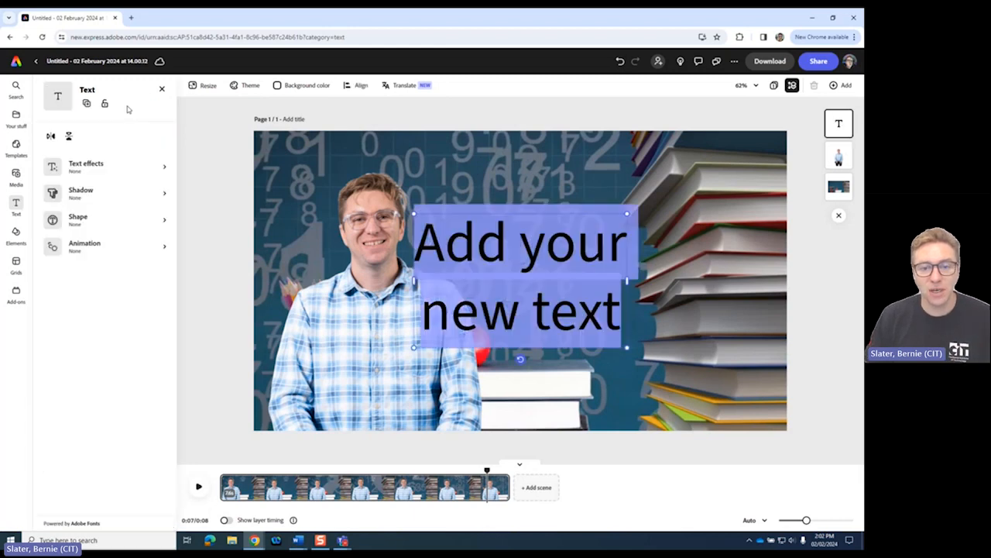
{"action": "type", "text": "Wel"}
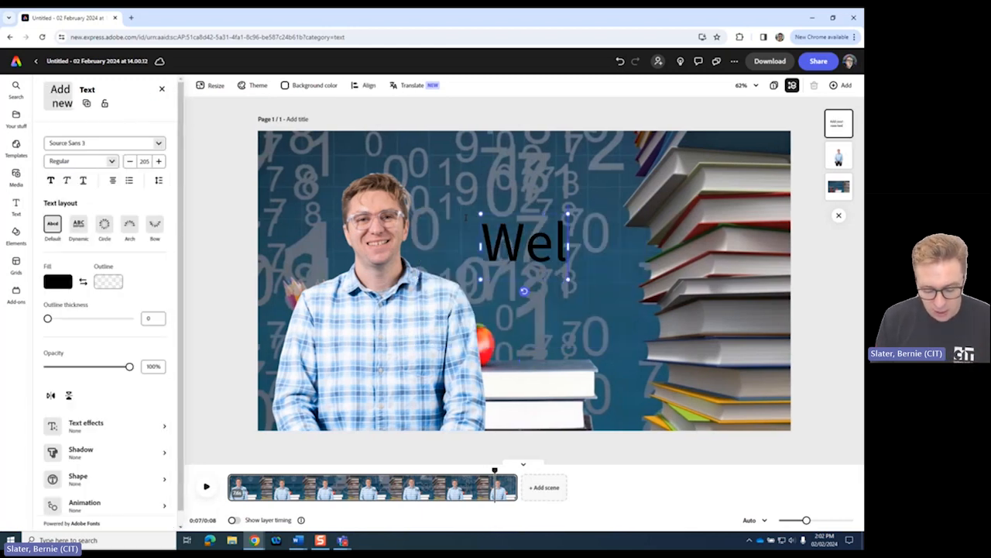
{"action": "type", "text": "come to D"}
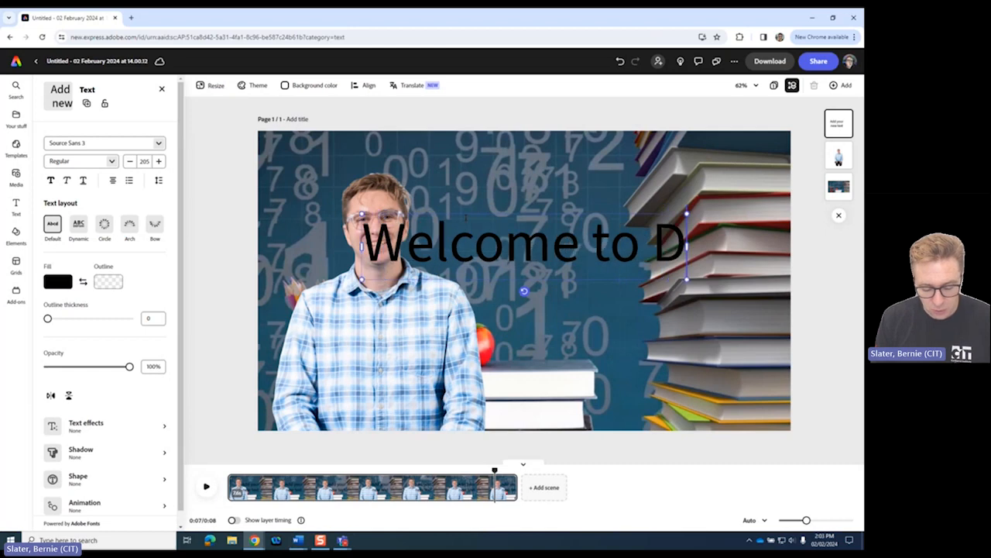
{"action": "type", "text": "esigning Learning"}
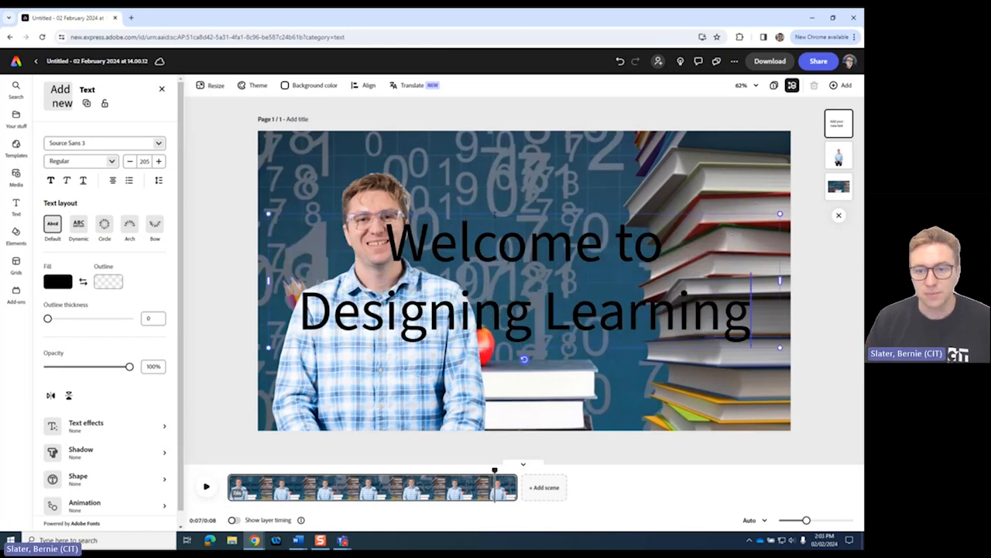
Set the whole title in the Effra CC Bold font and align it left.
{"action": "key", "text": "ctrl+a"}
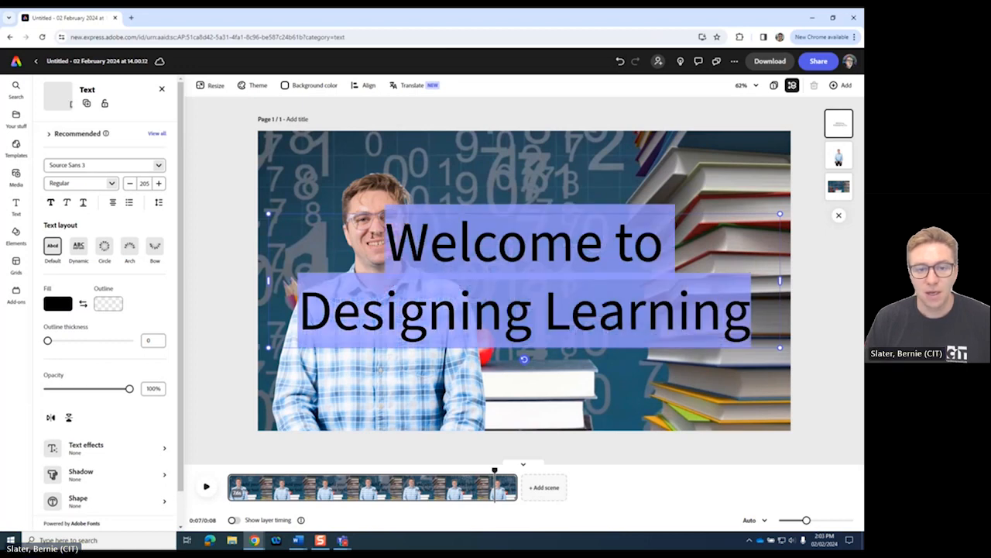
{"action": "left_click", "coordinate": [145, 166]}
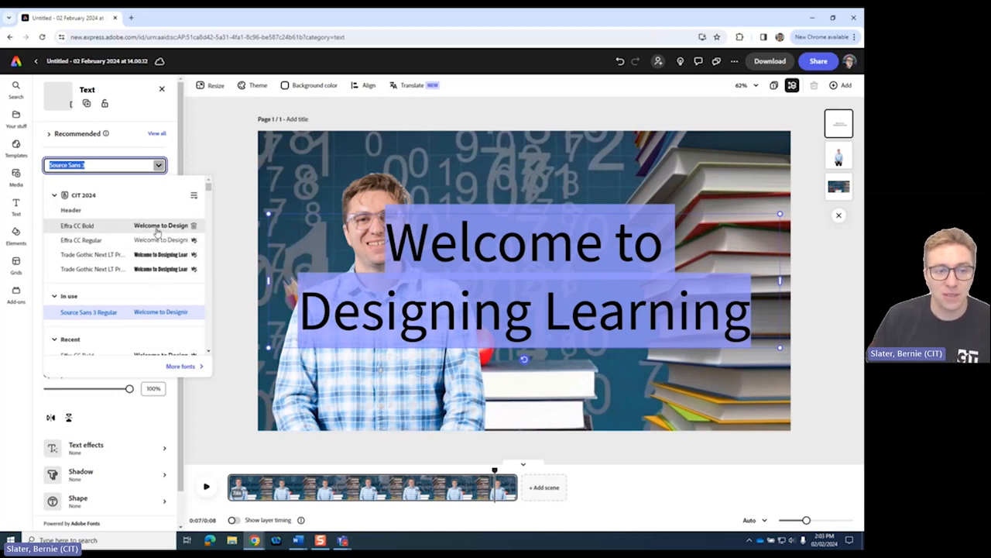
{"action": "left_click", "coordinate": [157, 226]}
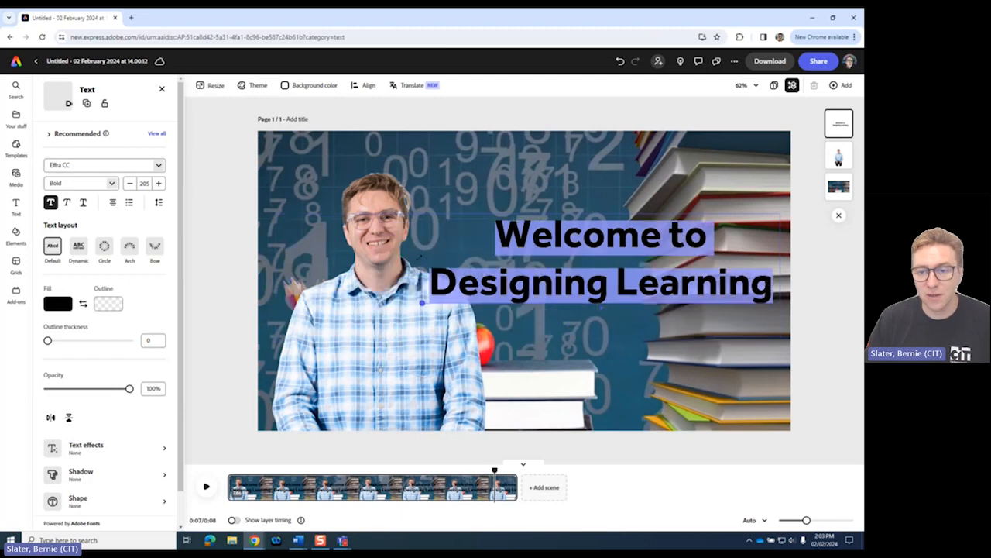
{"action": "left_click", "coordinate": [113, 202]}
{"action": "left_click", "coordinate": [95, 223]}
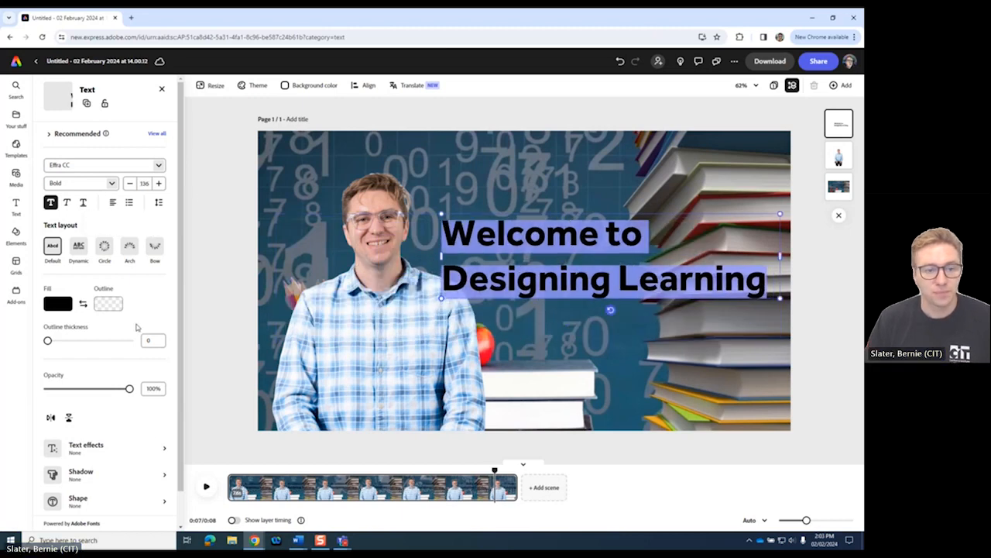
Put a rectangular shape filled with the CIT 2024 teal behind the title, and arrange it on one line across the scene's upper edge.
{"action": "scroll", "coordinate": [165, 290], "scroll_direction": "down", "scroll_amount": 2}
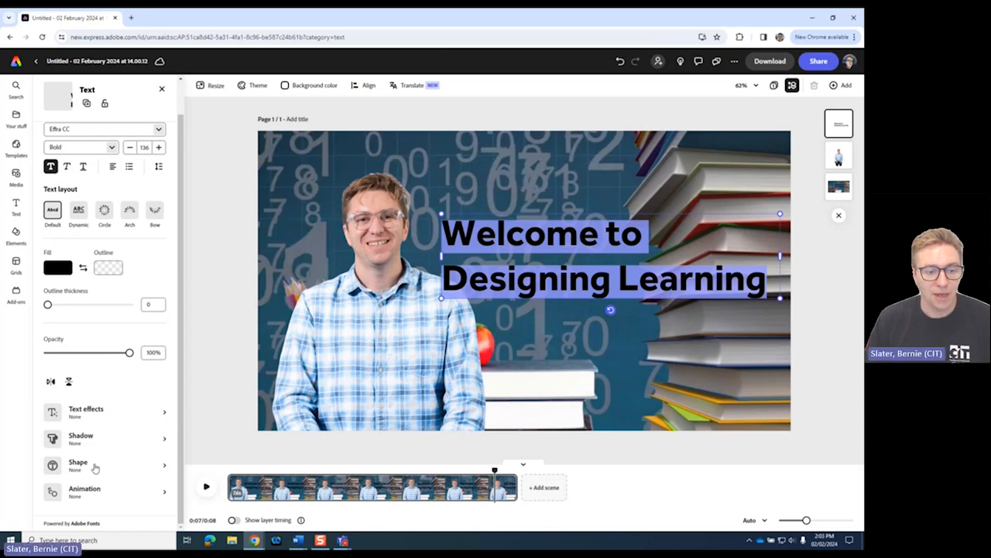
{"action": "left_click", "coordinate": [93, 464]}
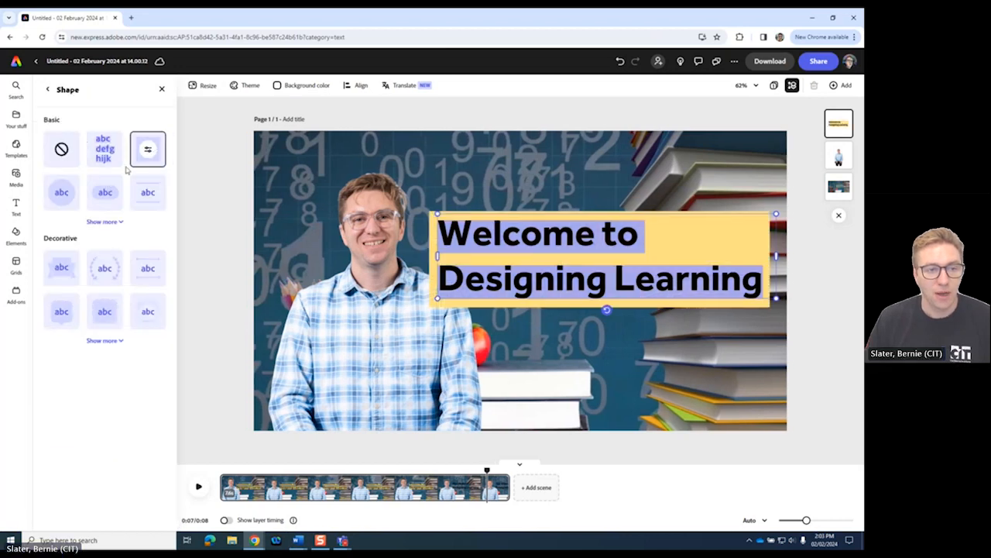
{"action": "left_click", "coordinate": [147, 151]}
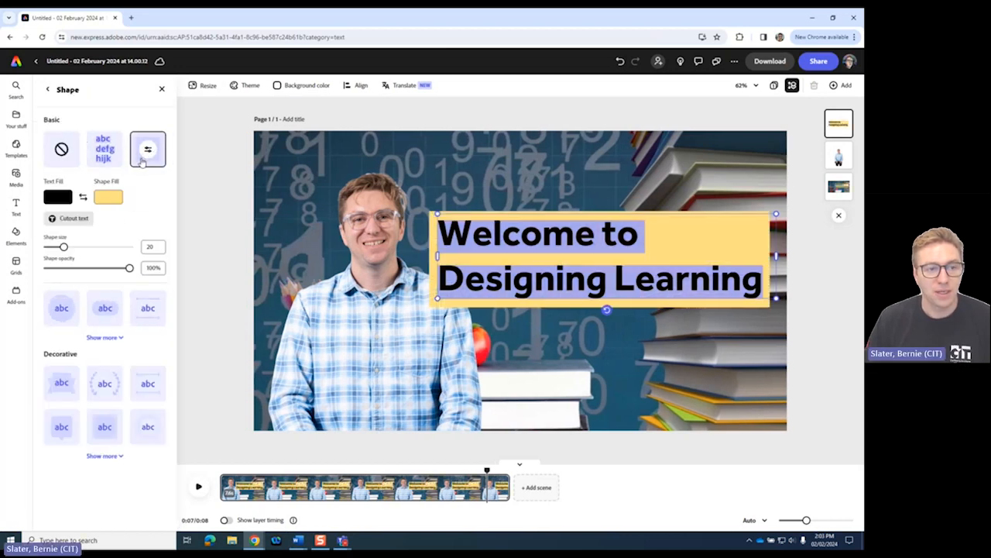
{"action": "left_click", "coordinate": [107, 198]}
{"action": "left_click", "coordinate": [166, 244]}
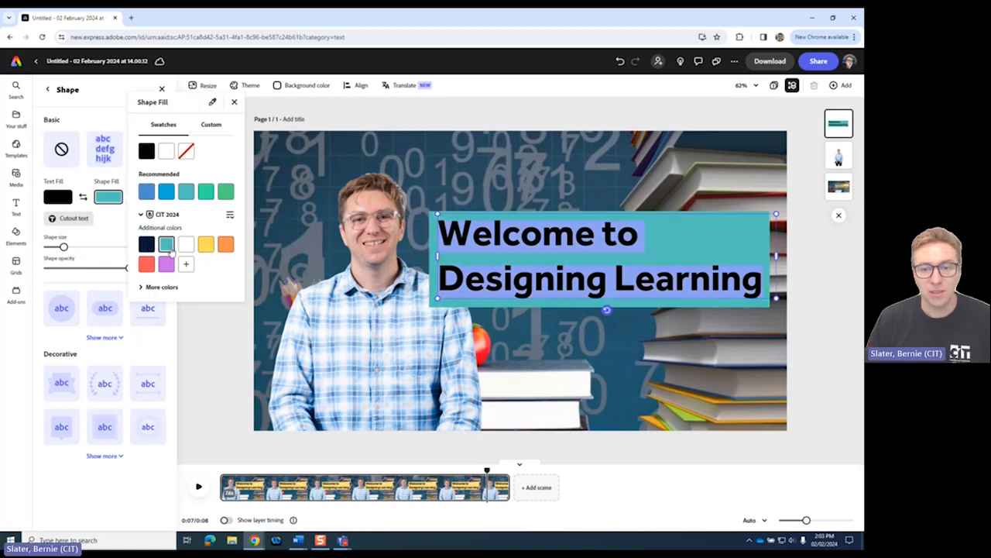
{"action": "left_click_drag", "start_coordinate": [475, 297], "coordinate": [404, 184]}
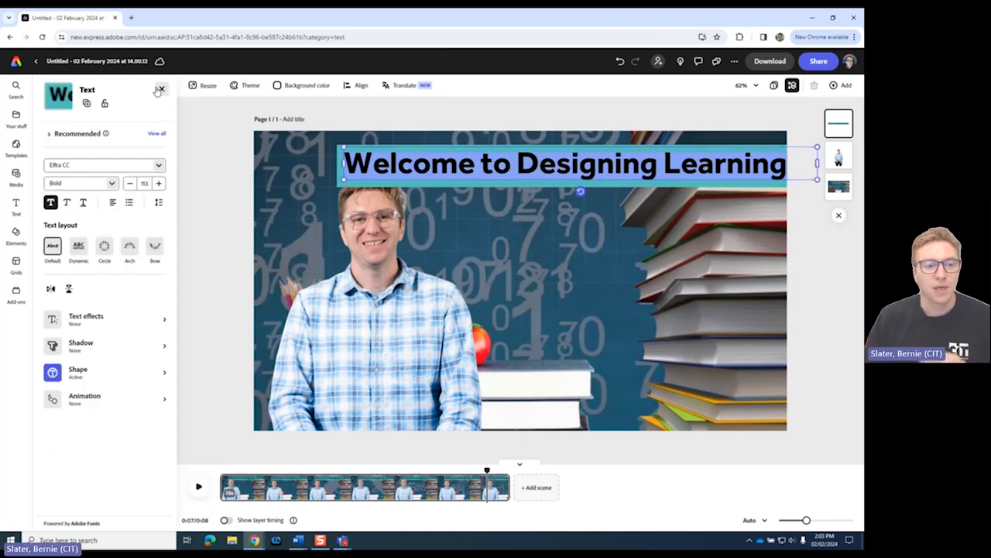
Apply the Bungee entrance animation to the title.
{"action": "scroll", "coordinate": [137, 445], "scroll_direction": "down", "scroll_amount": 1}
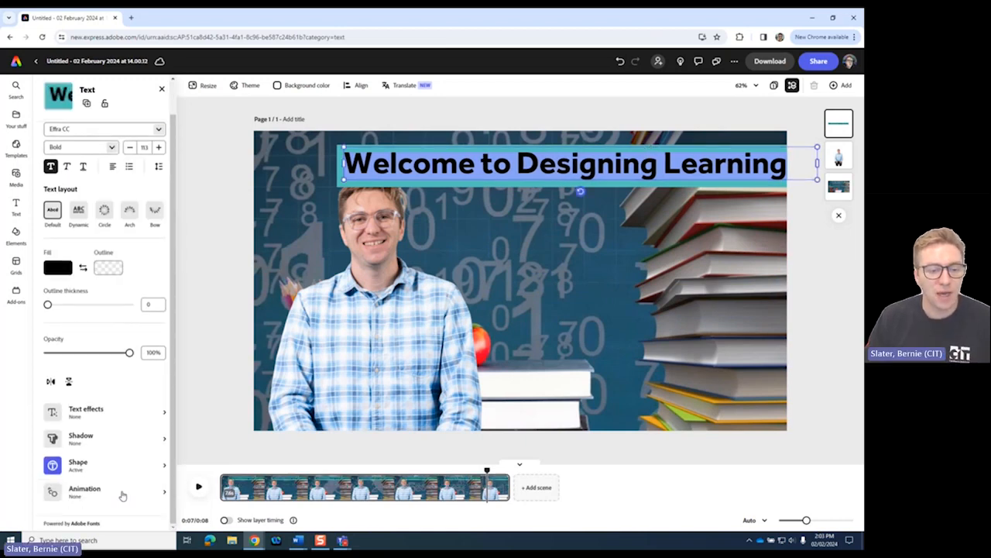
{"action": "left_click", "coordinate": [99, 495]}
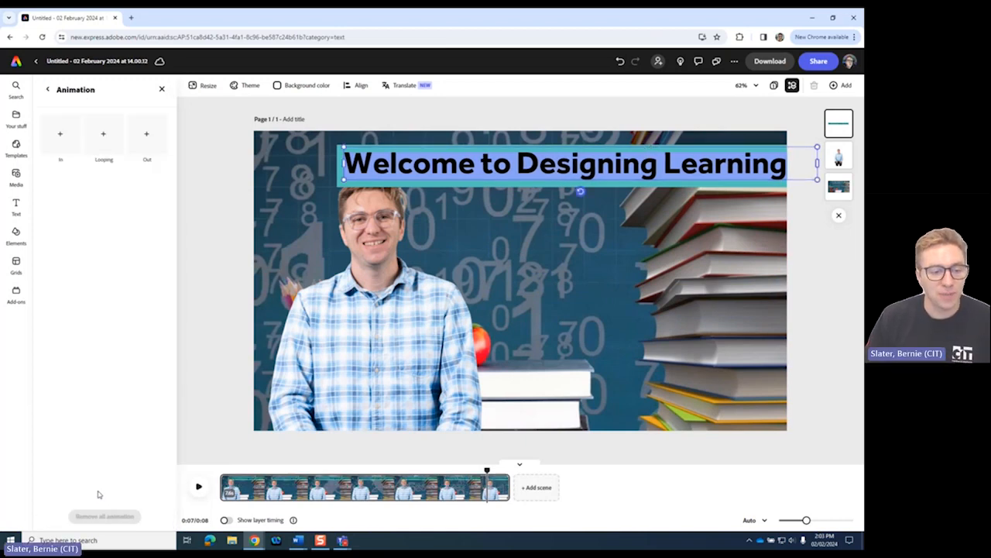
{"action": "left_click", "coordinate": [63, 147]}
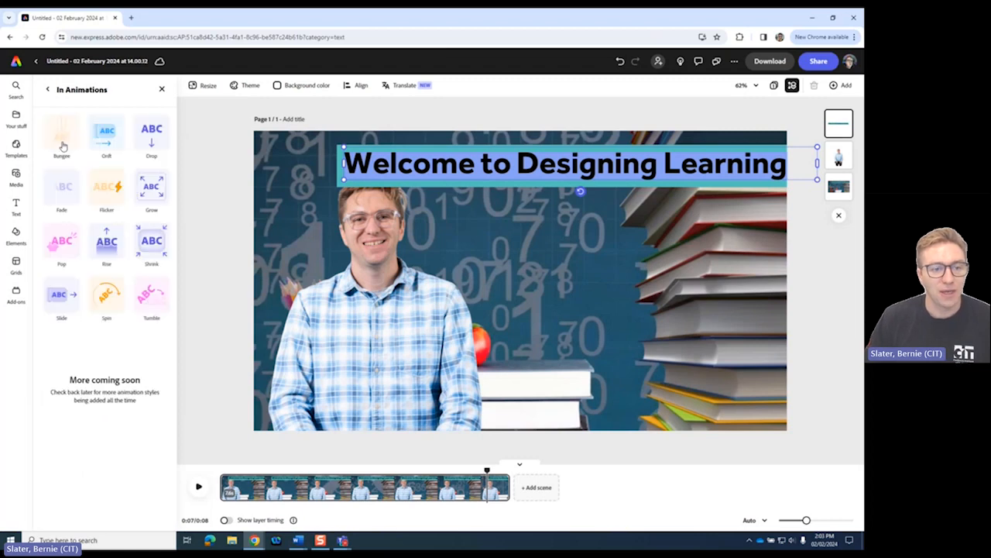
{"action": "left_click", "coordinate": [58, 142]}
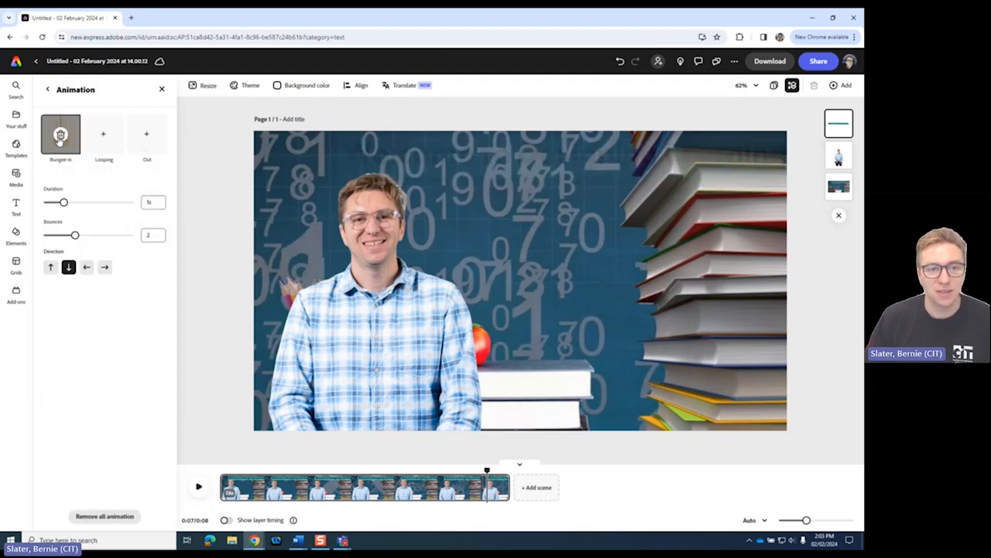
Add a Fade exit animation to the title with its personality set to Energetic.
{"action": "left_click", "coordinate": [143, 142]}
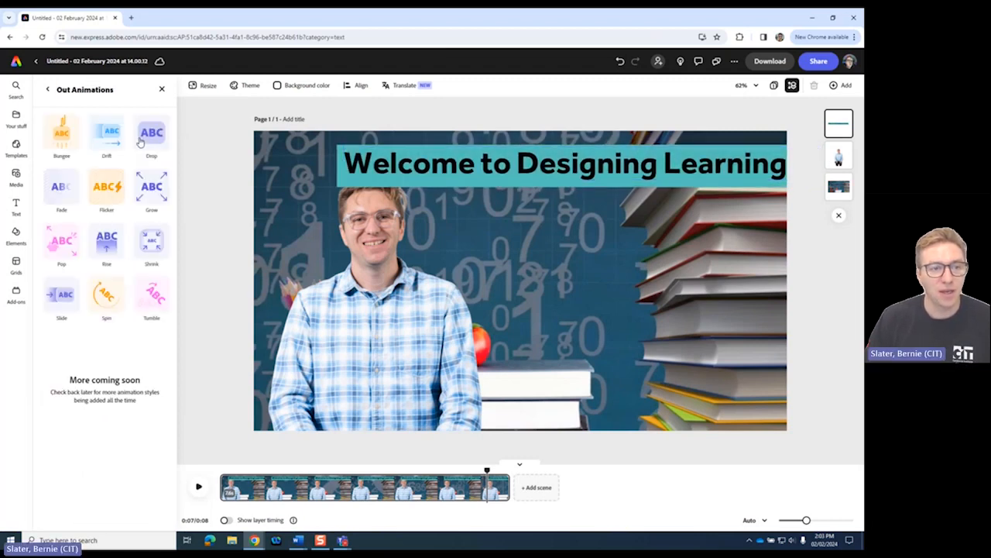
{"action": "left_click", "coordinate": [61, 190]}
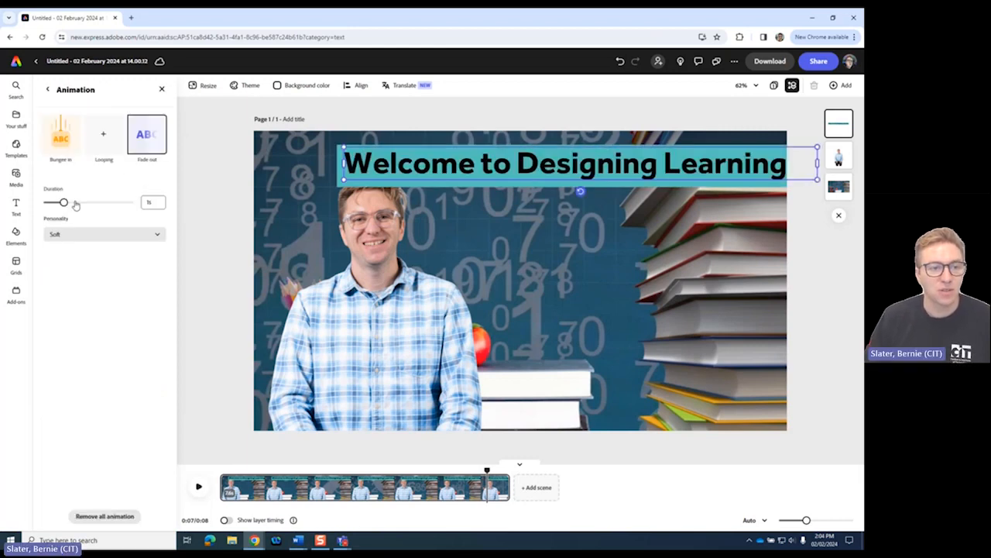
{"action": "left_click", "coordinate": [85, 236]}
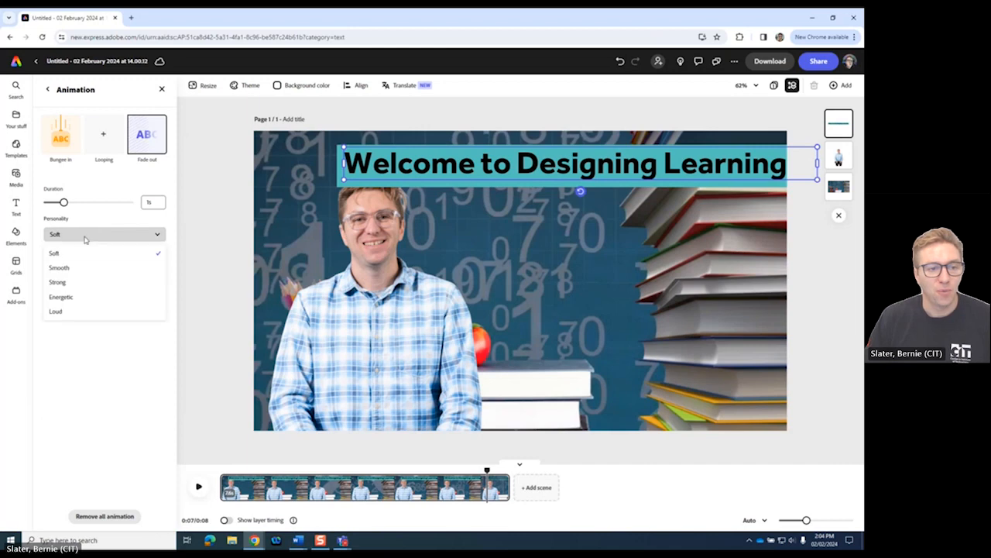
{"action": "left_click", "coordinate": [69, 297]}
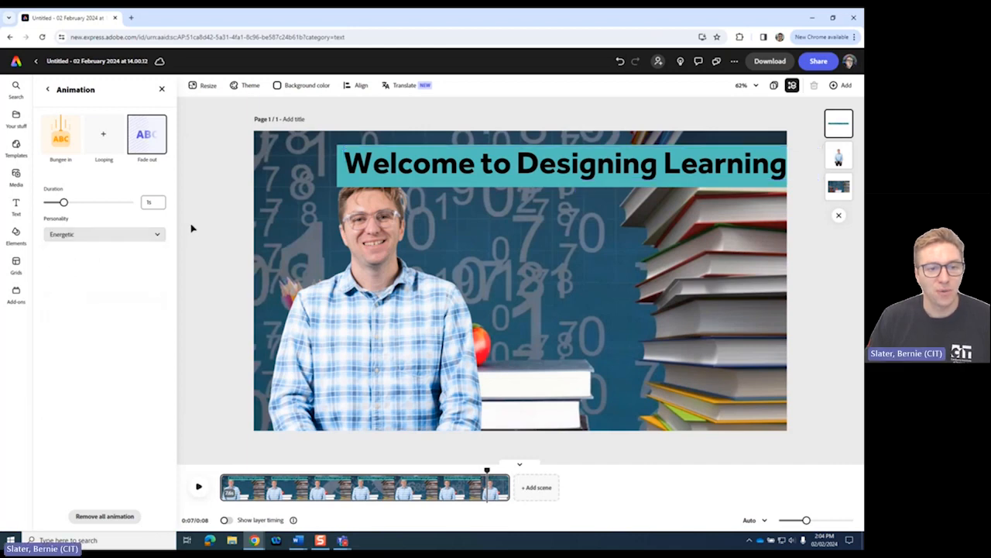
{"action": "left_click", "coordinate": [181, 288]}
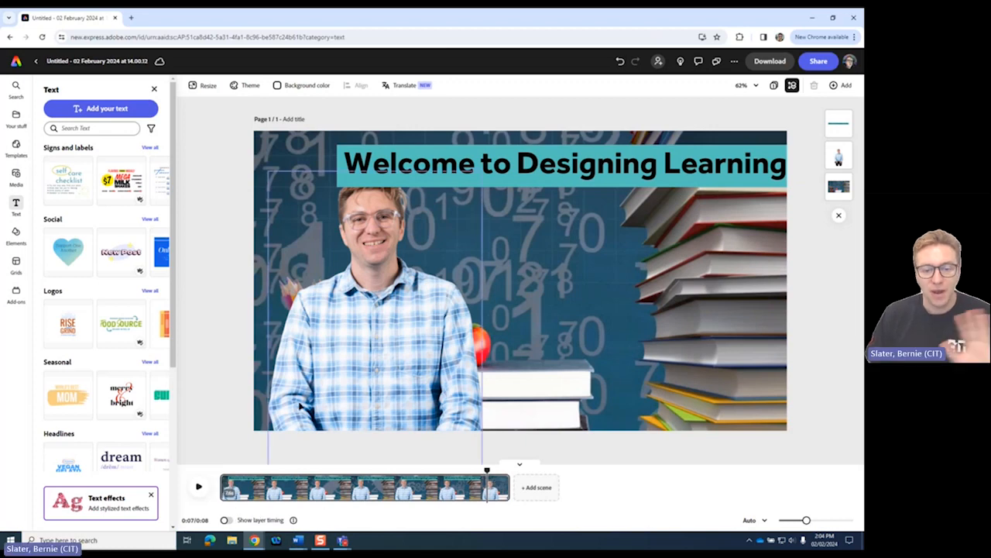
Show layer timing and trim both ends of the portrait's layer so it runs from about 0:01 to 0:07.
{"action": "left_click", "coordinate": [264, 520]}
{"action": "left_click", "coordinate": [260, 499]}
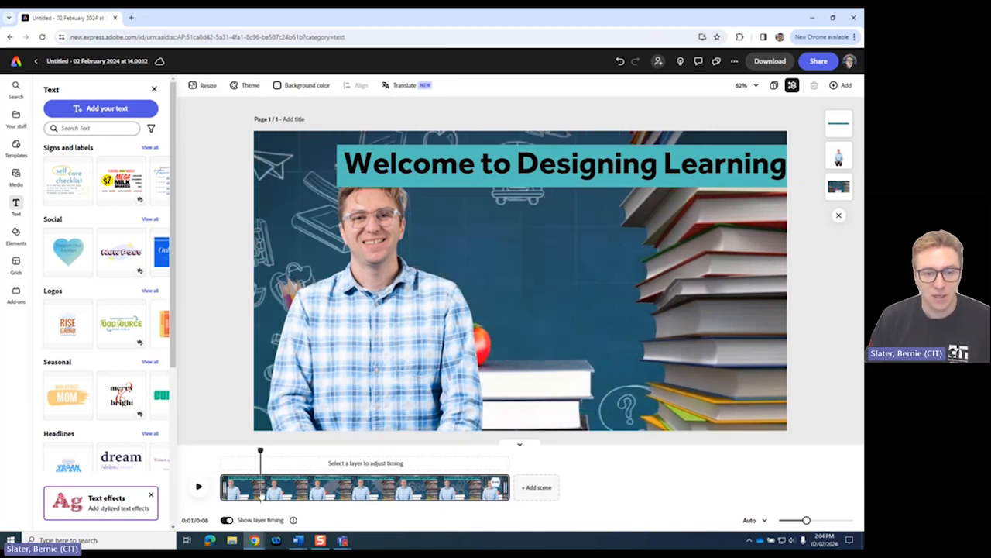
{"action": "left_click", "coordinate": [351, 348]}
{"action": "left_click", "coordinate": [351, 348]}
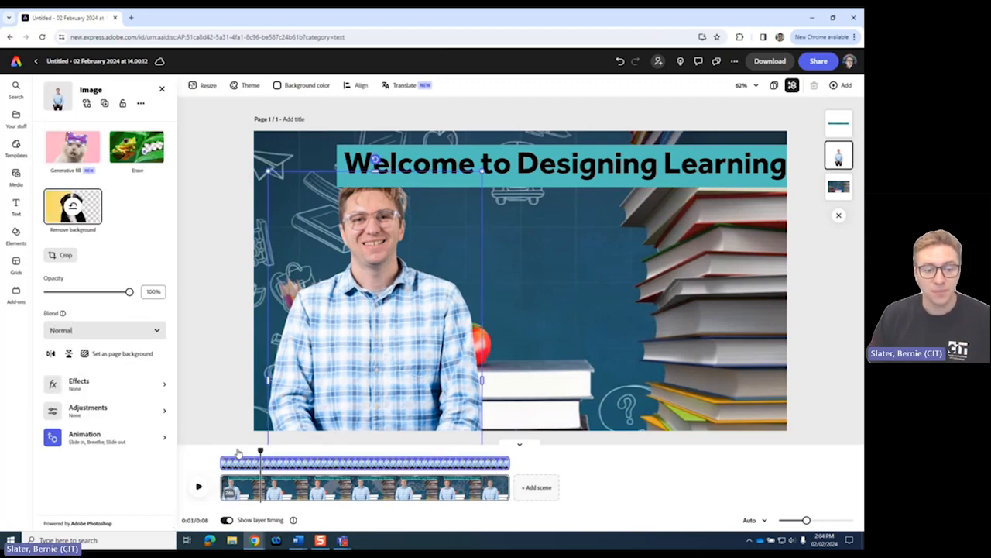
{"action": "left_click_drag", "start_coordinate": [222, 463], "coordinate": [244, 463]}
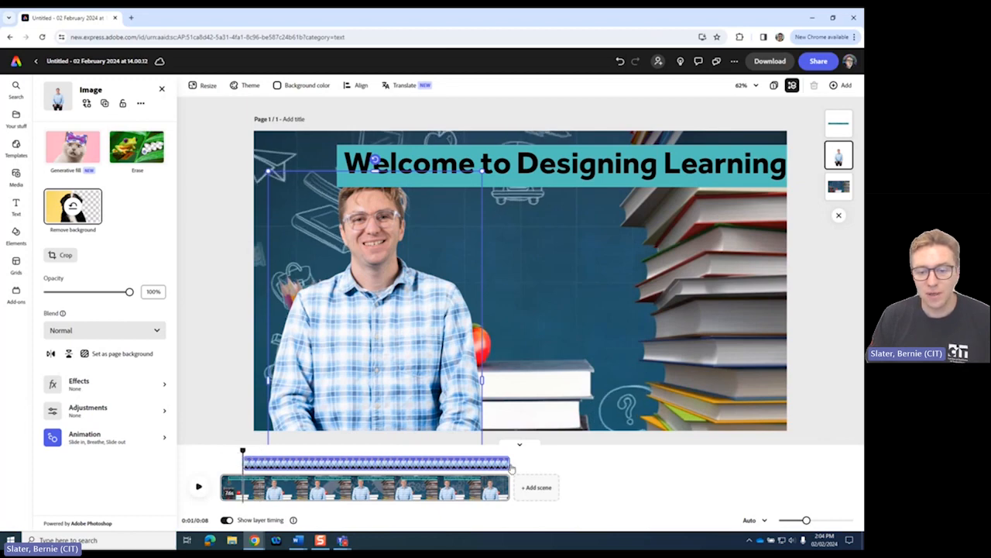
{"action": "left_click_drag", "start_coordinate": [509, 462], "coordinate": [486, 462]}
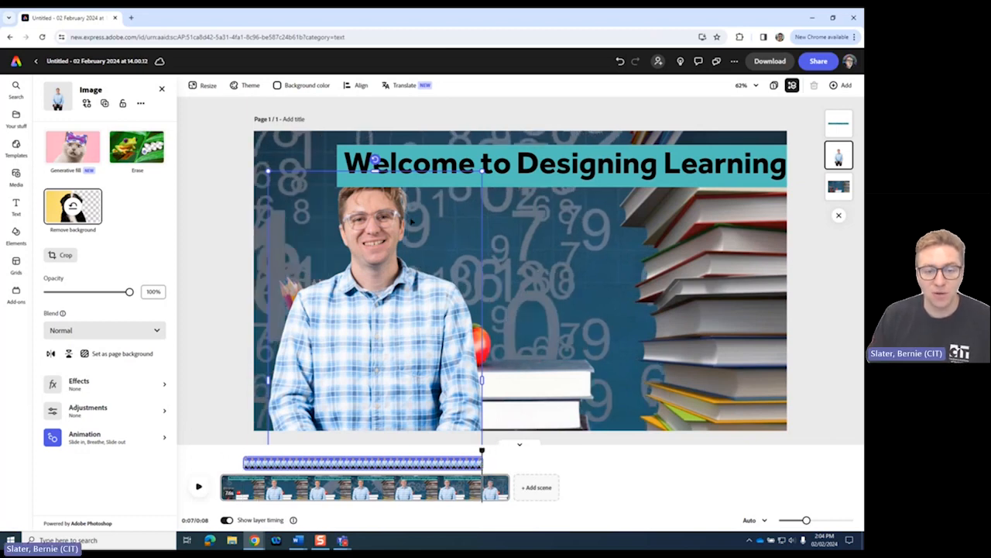
Trim the start of the title's layer to a 6.4 s duration so it enters after the portrait, and play the scene.
{"action": "left_click", "coordinate": [559, 159]}
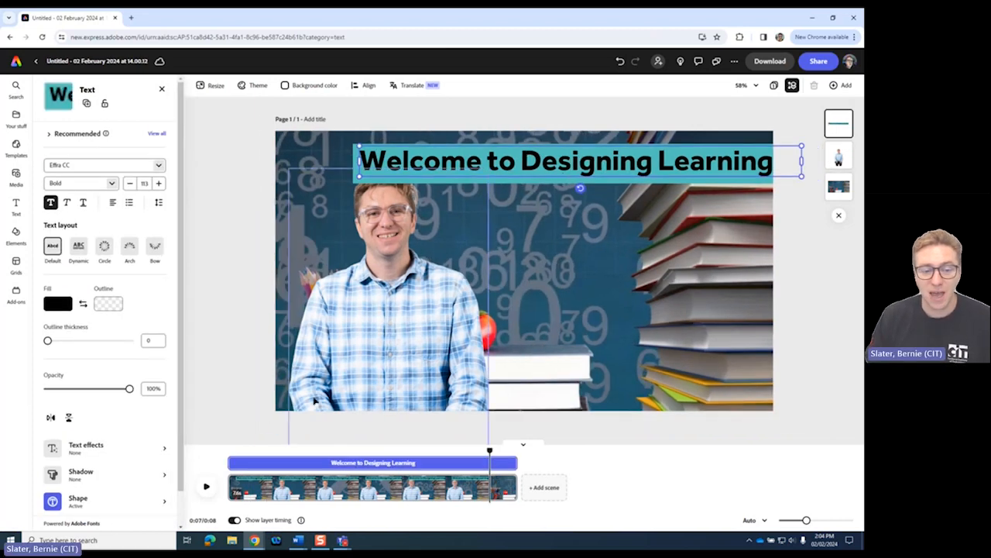
{"action": "left_click", "coordinate": [238, 465]}
{"action": "left_click_drag", "start_coordinate": [233, 462], "coordinate": [276, 462]}
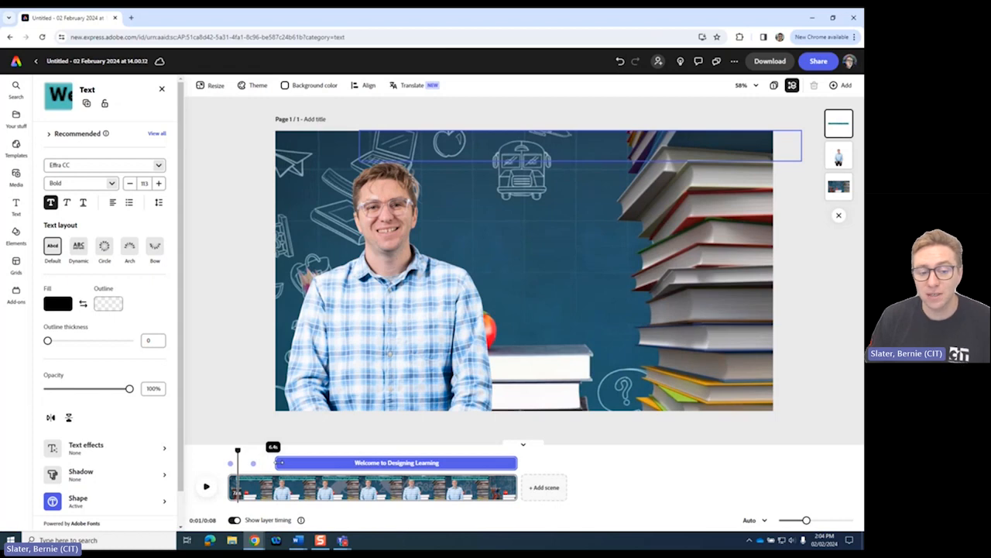
{"action": "left_click_drag", "start_coordinate": [279, 464], "coordinate": [280, 464]}
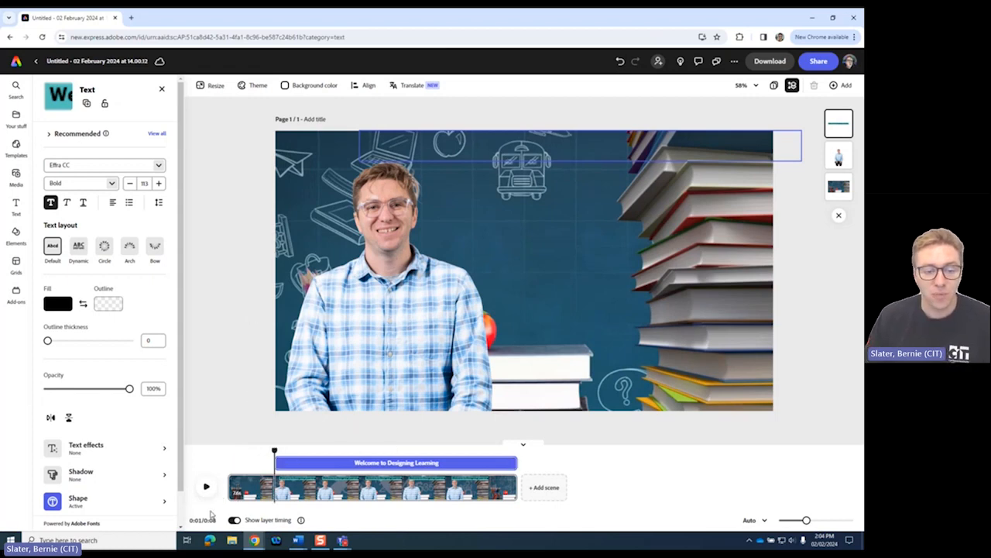
{"action": "left_click", "coordinate": [206, 488]}
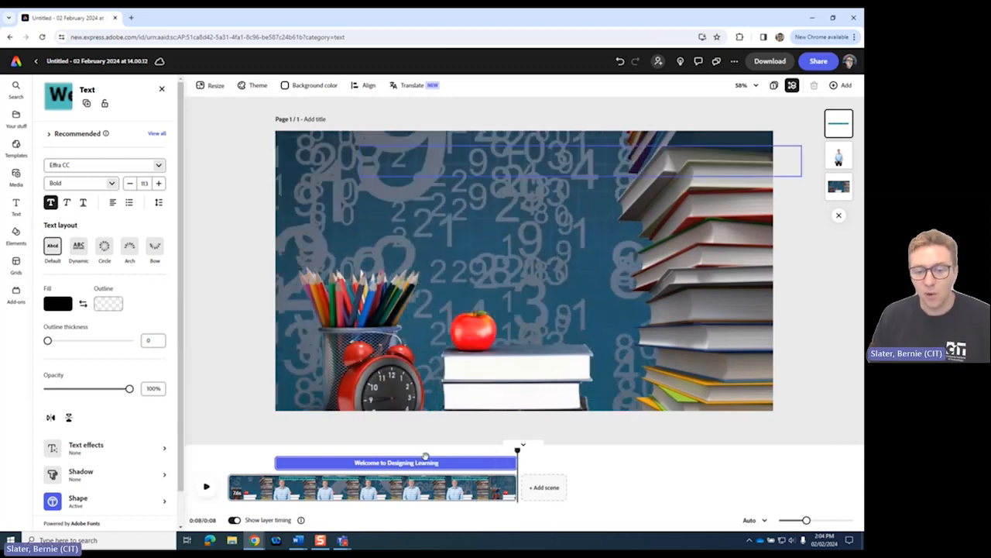
Deselect the title, close the text options, and add a blank second scene after the first one.
{"action": "left_click", "coordinate": [242, 380]}
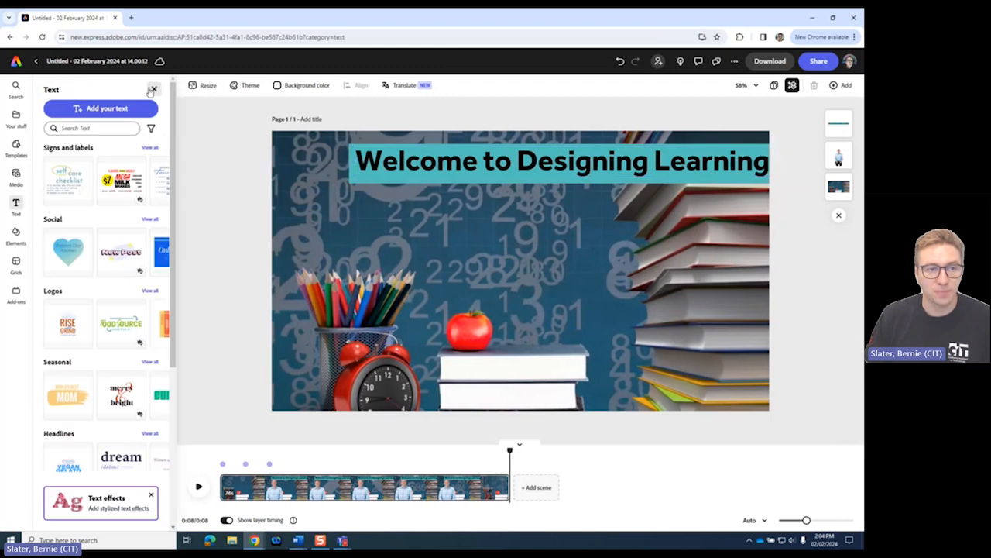
{"action": "left_click", "coordinate": [153, 89]}
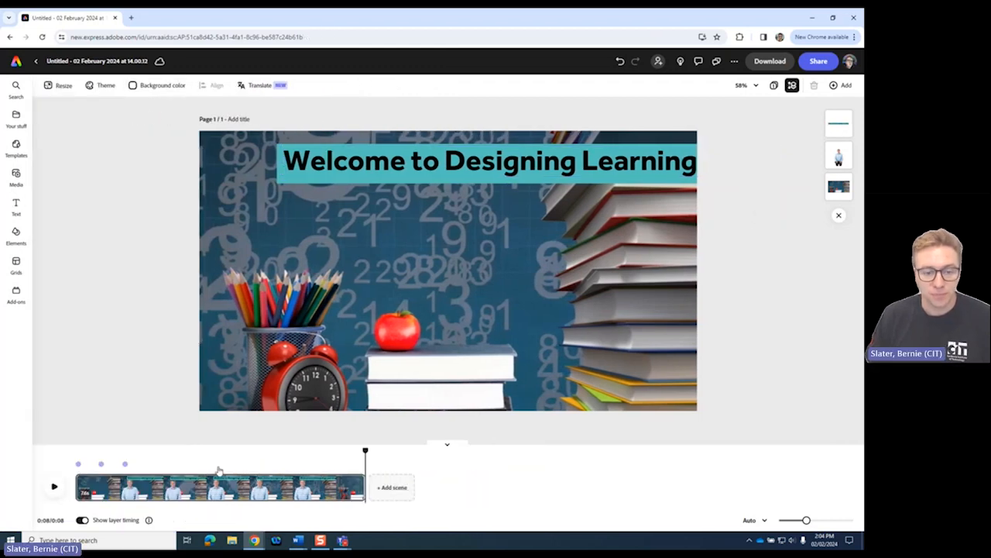
{"action": "left_click_drag", "start_coordinate": [365, 451], "coordinate": [167, 450]}
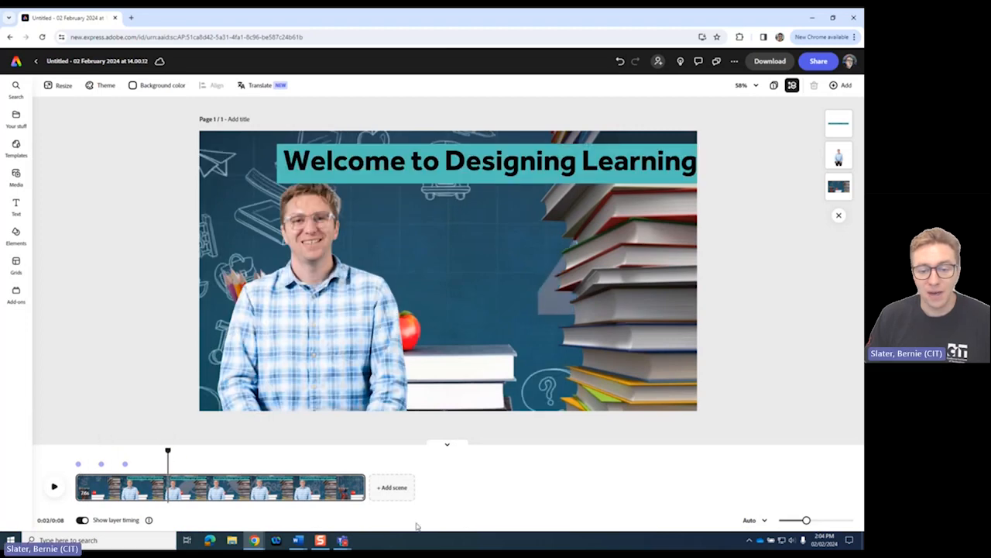
{"action": "left_click", "coordinate": [392, 488]}
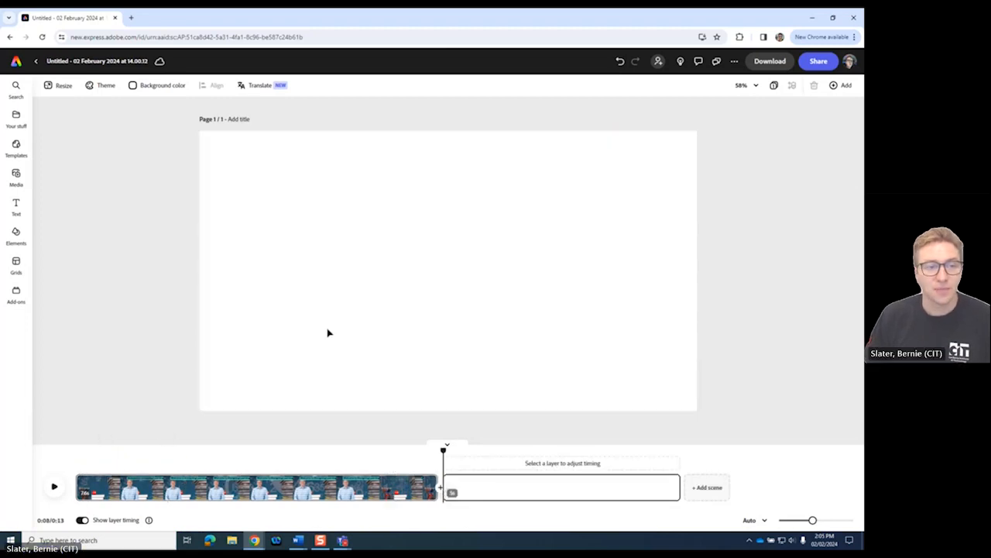
Search the stock photos for "assessment" for the blank second scene.
{"action": "left_click", "coordinate": [16, 176]}
{"action": "left_click", "coordinate": [56, 107]}
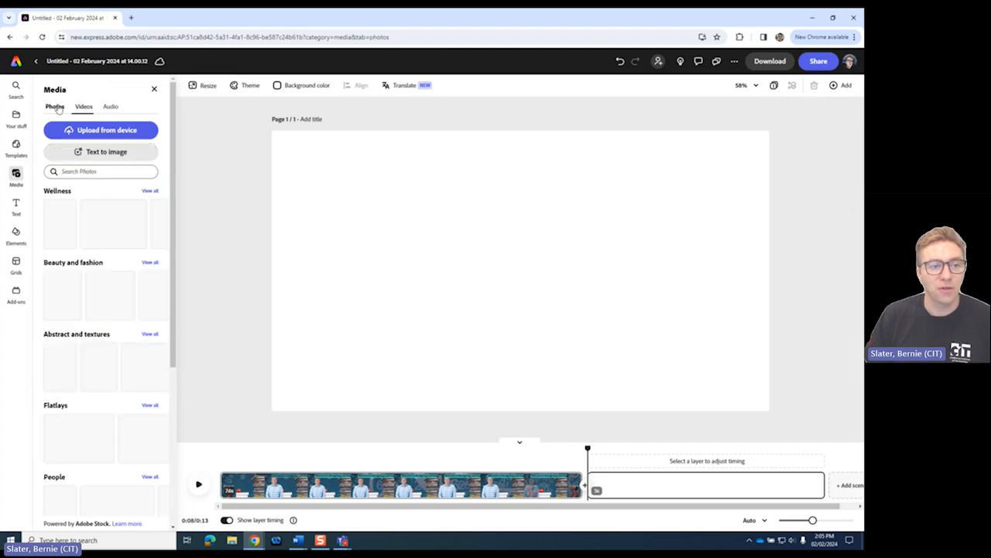
{"action": "left_click", "coordinate": [105, 170]}
{"action": "type", "text": "assessment"}
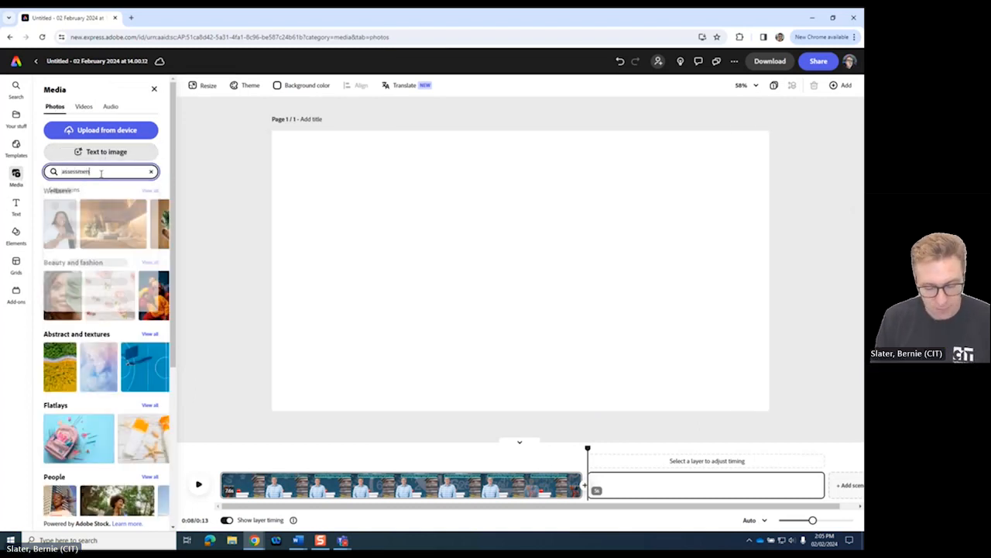
{"action": "key", "text": "Return"}
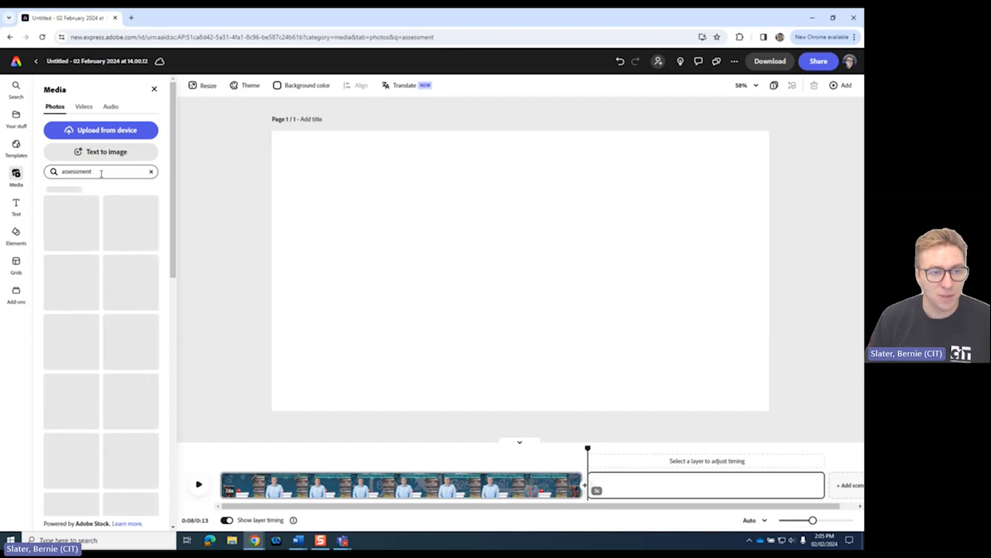
Add the photo of hands pointing pens at printed charts to the second scene and enlarge it to fill the page.
{"action": "left_click", "coordinate": [71, 253]}
{"action": "left_click_drag", "start_coordinate": [377, 286], "coordinate": [308, 267]}
{"action": "left_click_drag", "start_coordinate": [640, 375], "coordinate": [783, 471]}
Add a text box to the second scene reading "I'll take you through all the learning activites".
{"action": "left_click", "coordinate": [16, 207]}
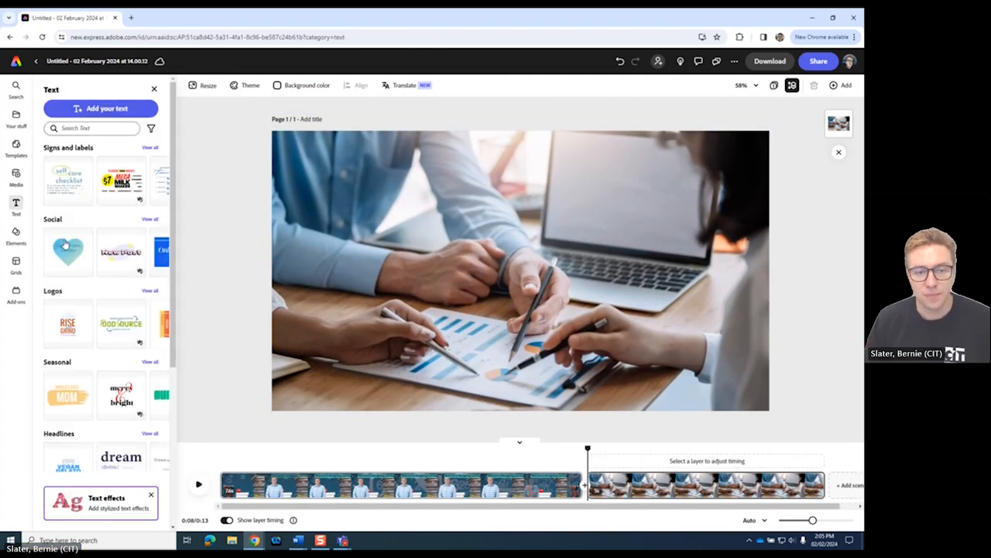
{"action": "left_click", "coordinate": [101, 108]}
{"action": "type", "text": "I'll take you through al the learning activ"}
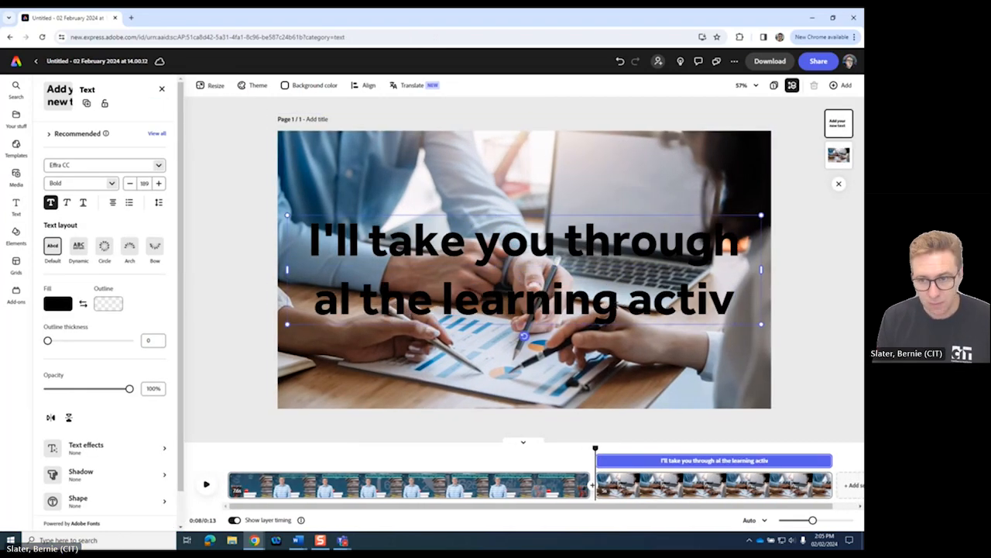
{"action": "type", "text": "itesl"}
Give the whole caption a teal background shape that follows its lines of text.
{"action": "key", "text": "ctrl+a"}
{"action": "scroll", "coordinate": [95, 473], "scroll_direction": "down", "scroll_amount": 1}
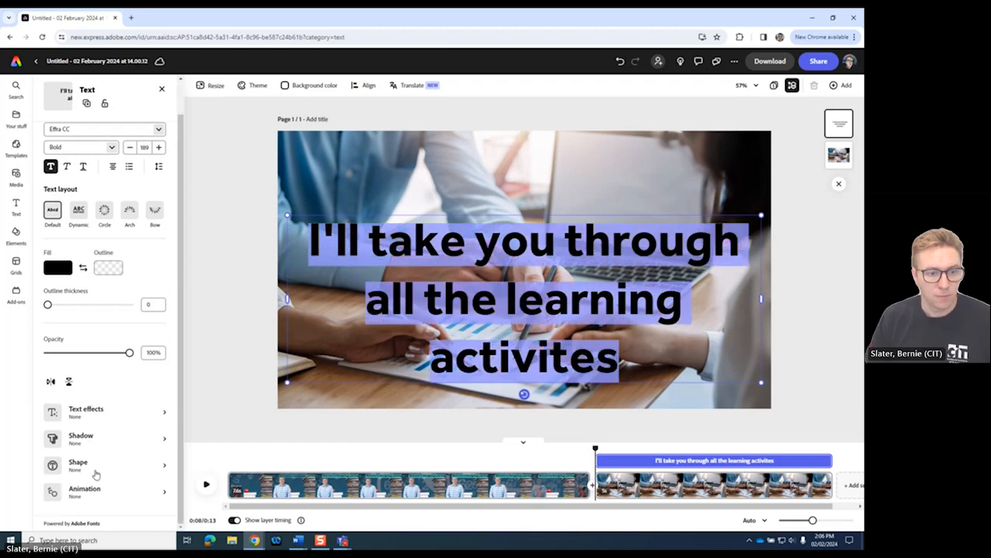
{"action": "left_click", "coordinate": [95, 473]}
{"action": "left_click", "coordinate": [105, 150]}
{"action": "left_click", "coordinate": [108, 197]}
{"action": "left_click", "coordinate": [166, 243]}
Shrink the caption to size 111, right-align it, widen it to two lines, and place it in the photo's upper right.
{"action": "left_click_drag", "start_coordinate": [758, 383], "coordinate": [563, 313]}
{"action": "left_click", "coordinate": [48, 91]}
{"action": "left_click", "coordinate": [113, 203]}
{"action": "left_click_drag", "start_coordinate": [563, 264], "coordinate": [642, 264]}
{"action": "left_click_drag", "start_coordinate": [464, 248], "coordinate": [589, 184]}
Fine-tune the caption's background shape and apply a Bungee in entrance animation to the text.
{"action": "left_click", "coordinate": [85, 500]}
{"action": "left_click_drag", "start_coordinate": [63, 246], "coordinate": [67, 246]}
{"action": "left_click", "coordinate": [48, 89]}
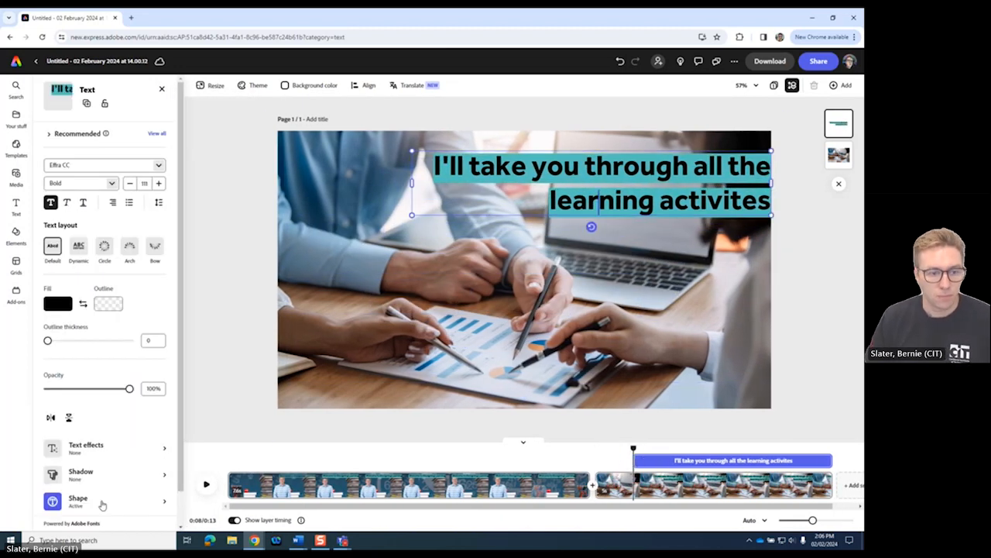
{"action": "left_click", "coordinate": [99, 504]}
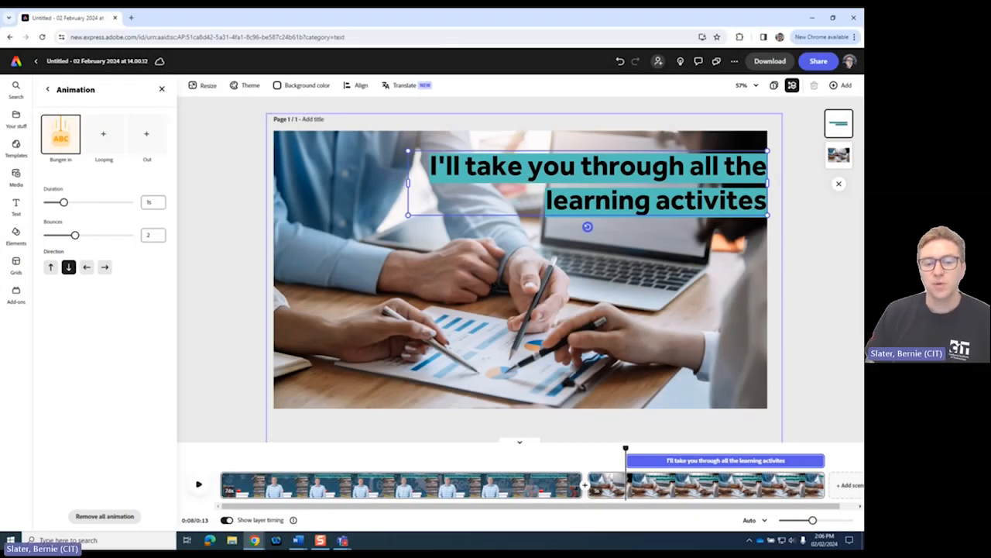